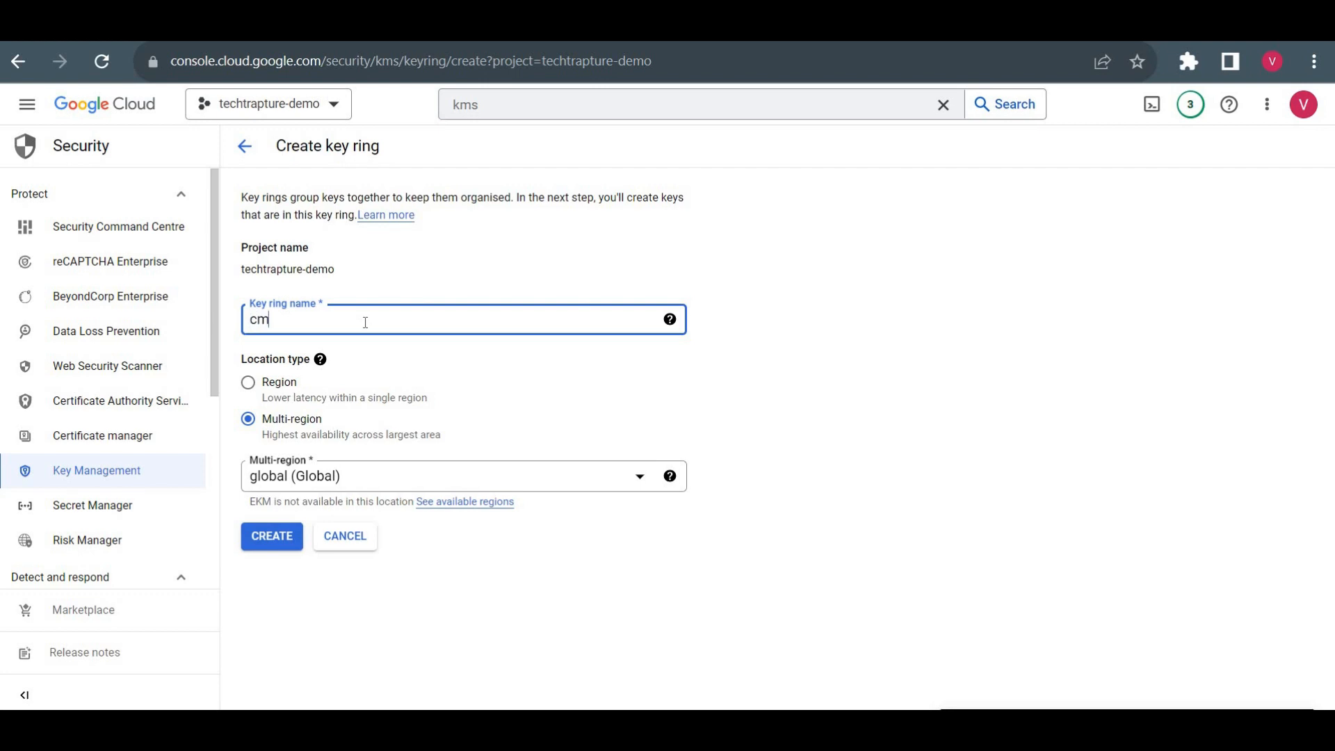
Complete the key ring name as cmek-demo and choose Region as its location type
type("-demo")
left_click(250, 393)
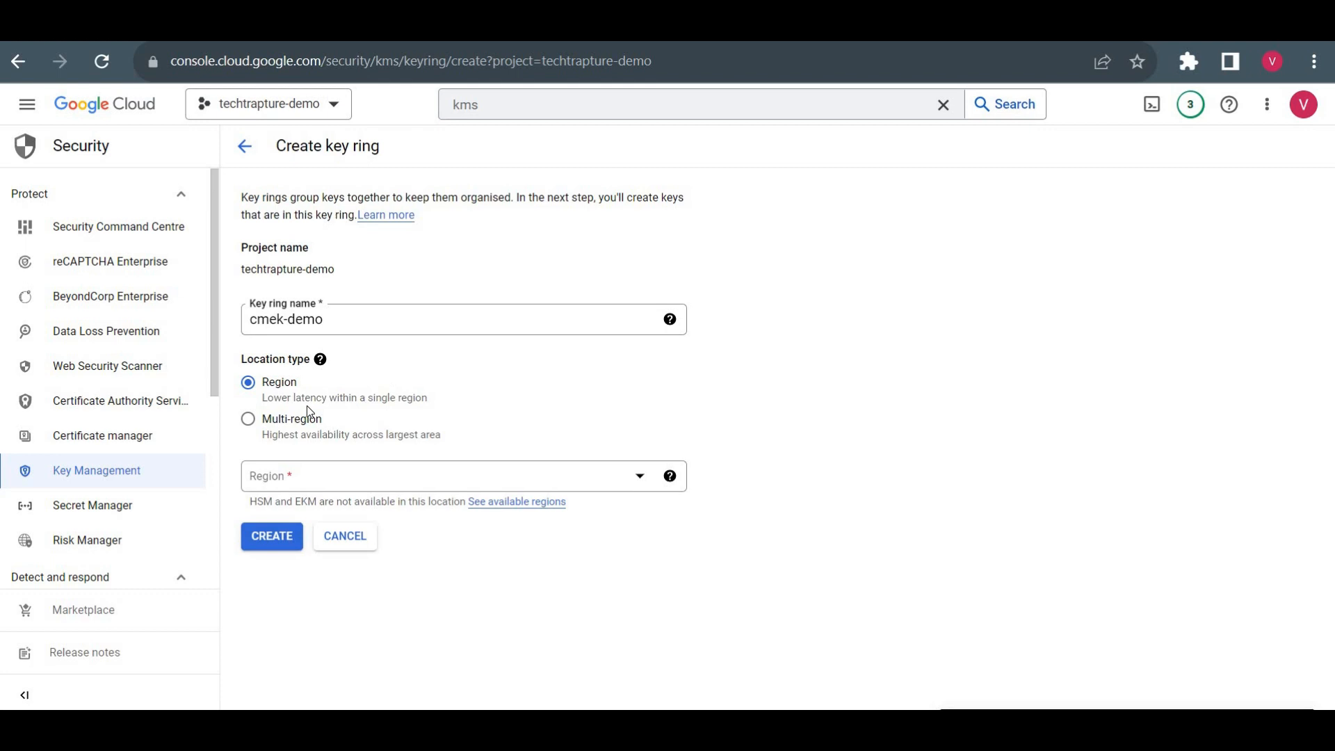
left_click(295, 425)
left_click(341, 480)
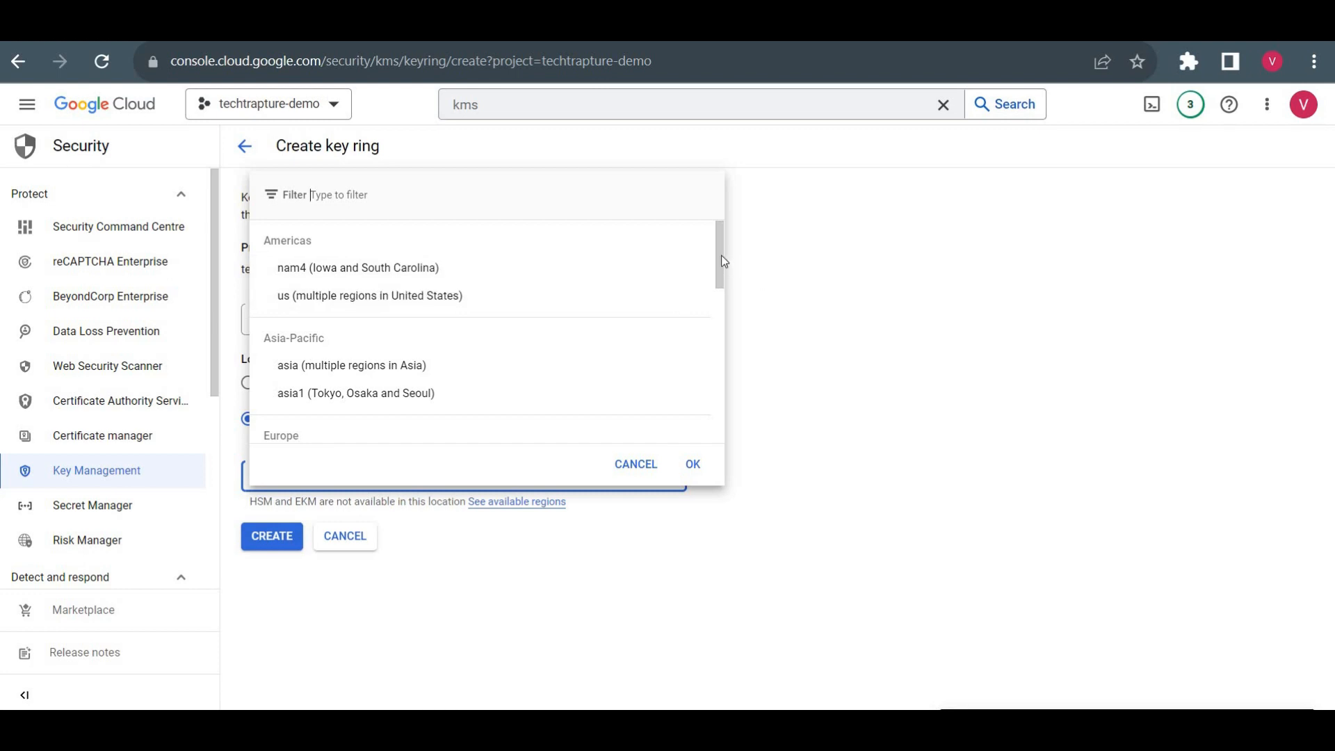
left_click_drag(720, 265, 720, 383)
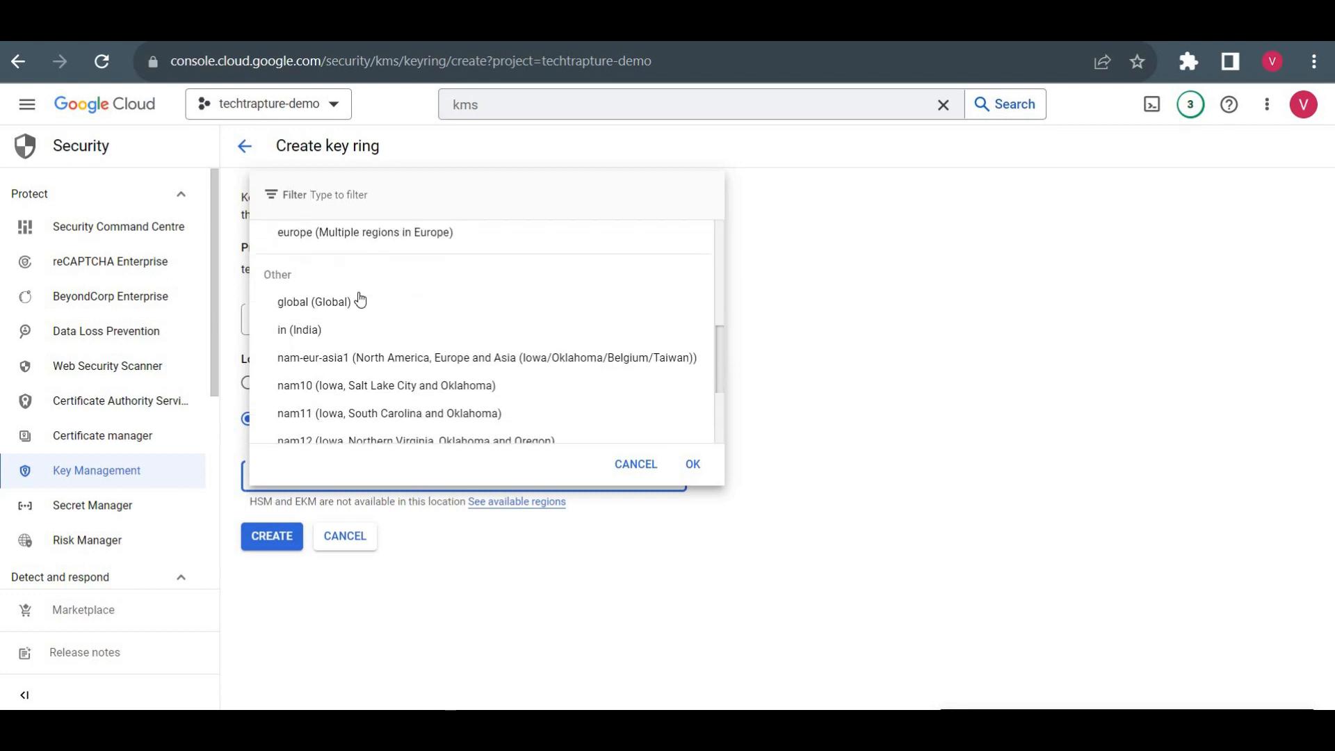
left_click(833, 359)
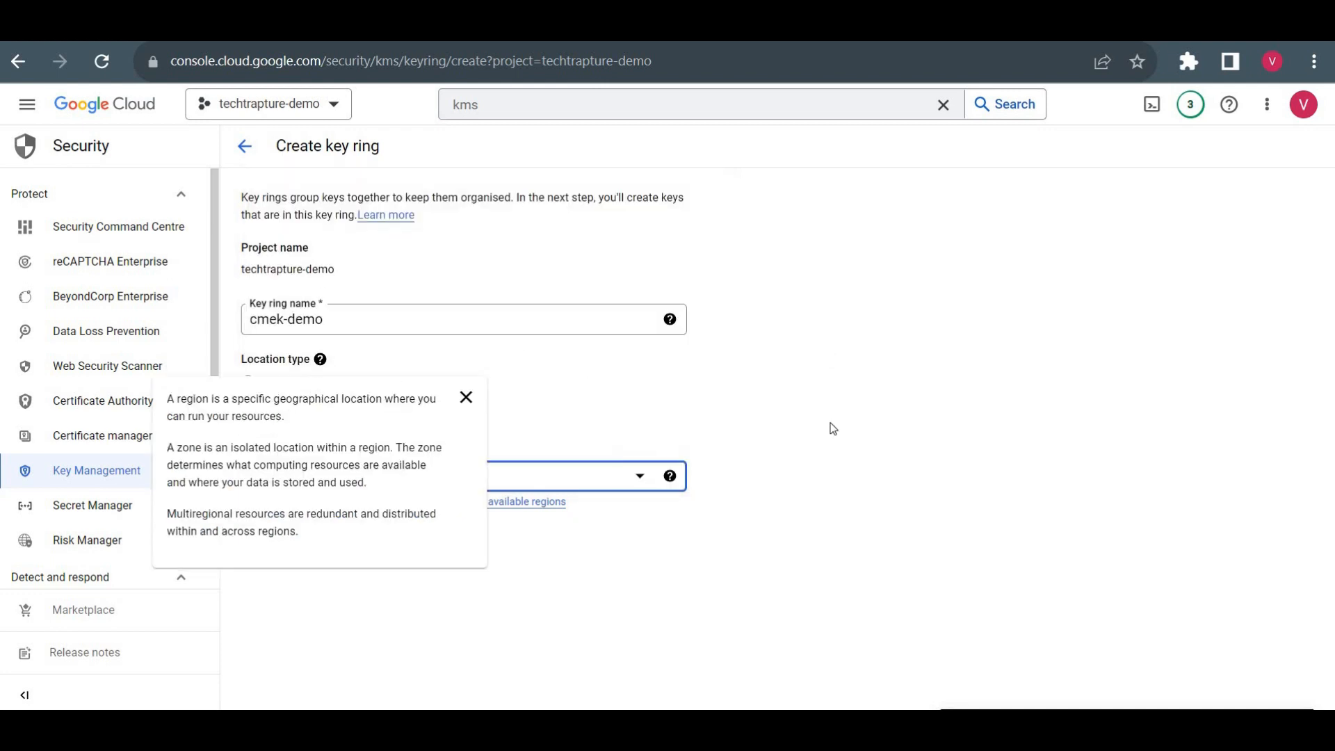
Set the key ring's location to the single region us-central1 (Iowa), create it and dismiss the notification
left_click(249, 382)
left_click(360, 485)
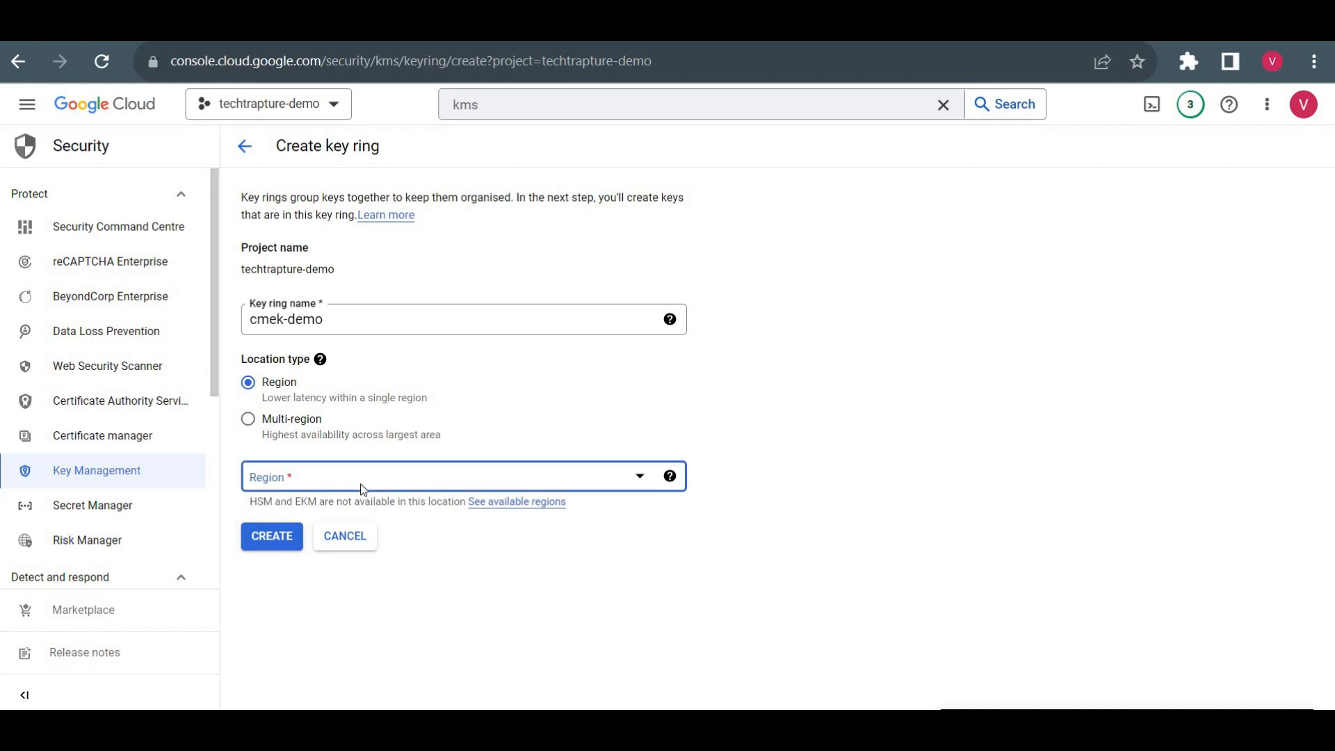
left_click(381, 385)
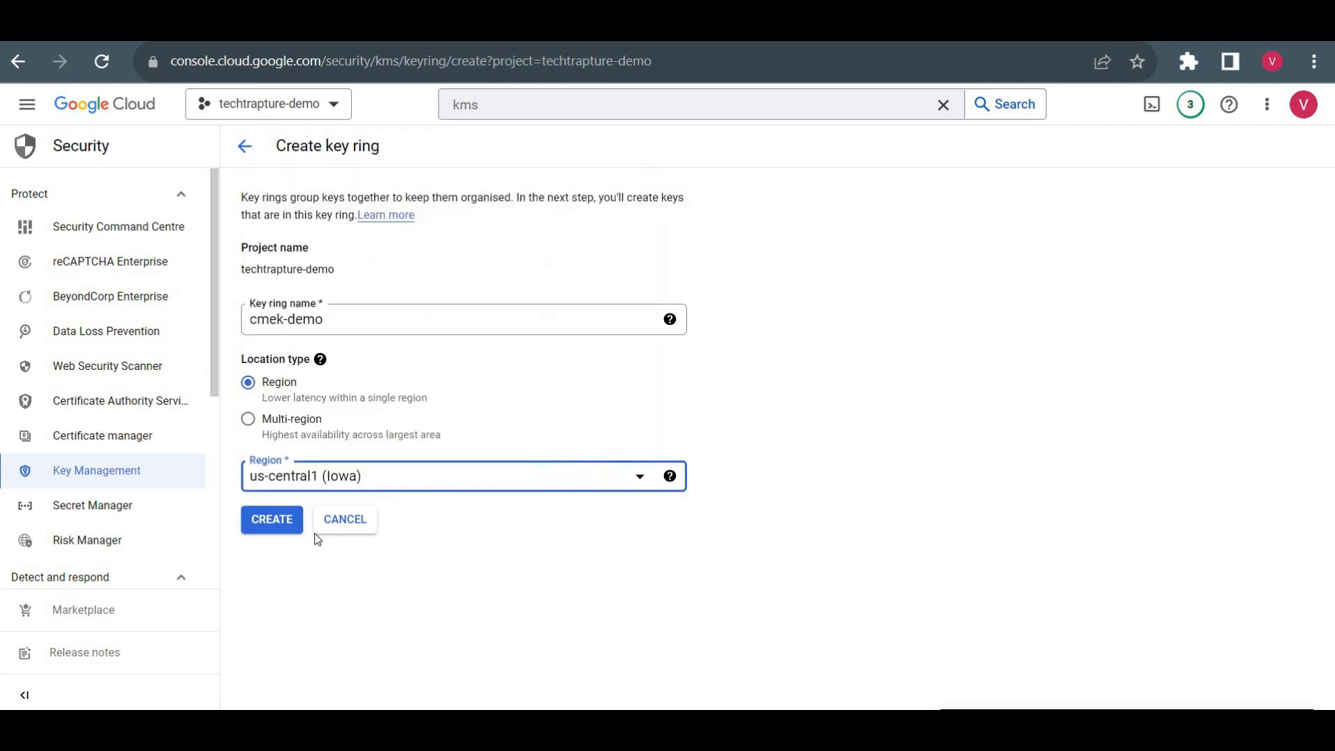
left_click(282, 530)
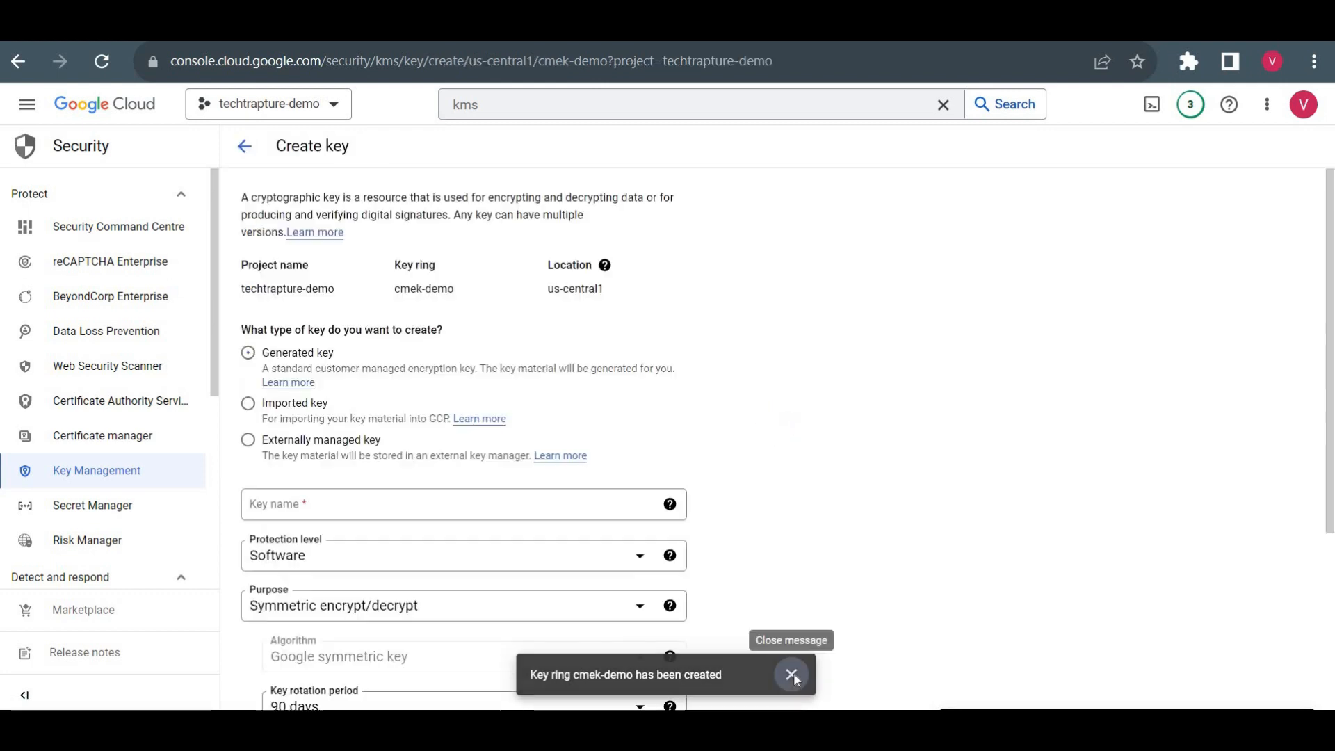
left_click(795, 679)
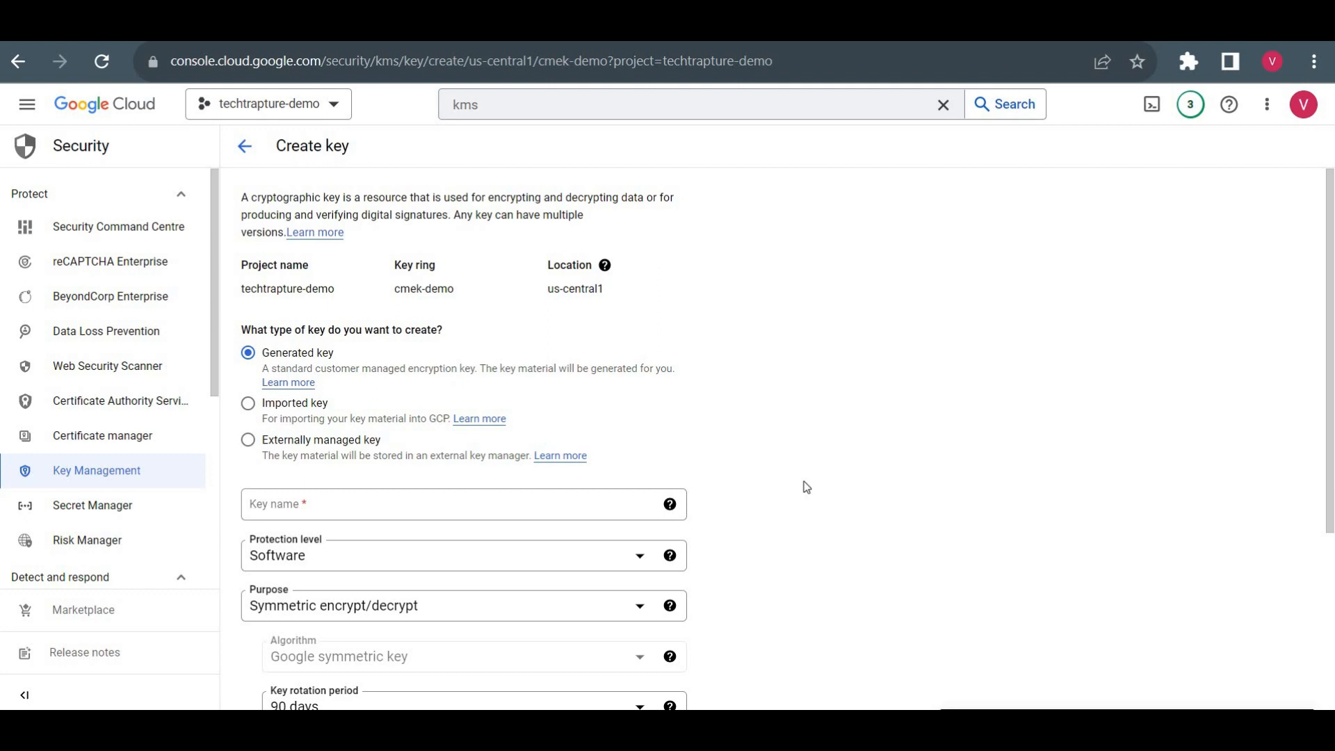
Create a generated key named cmek-key in the cmek-demo key ring
left_click(310, 502)
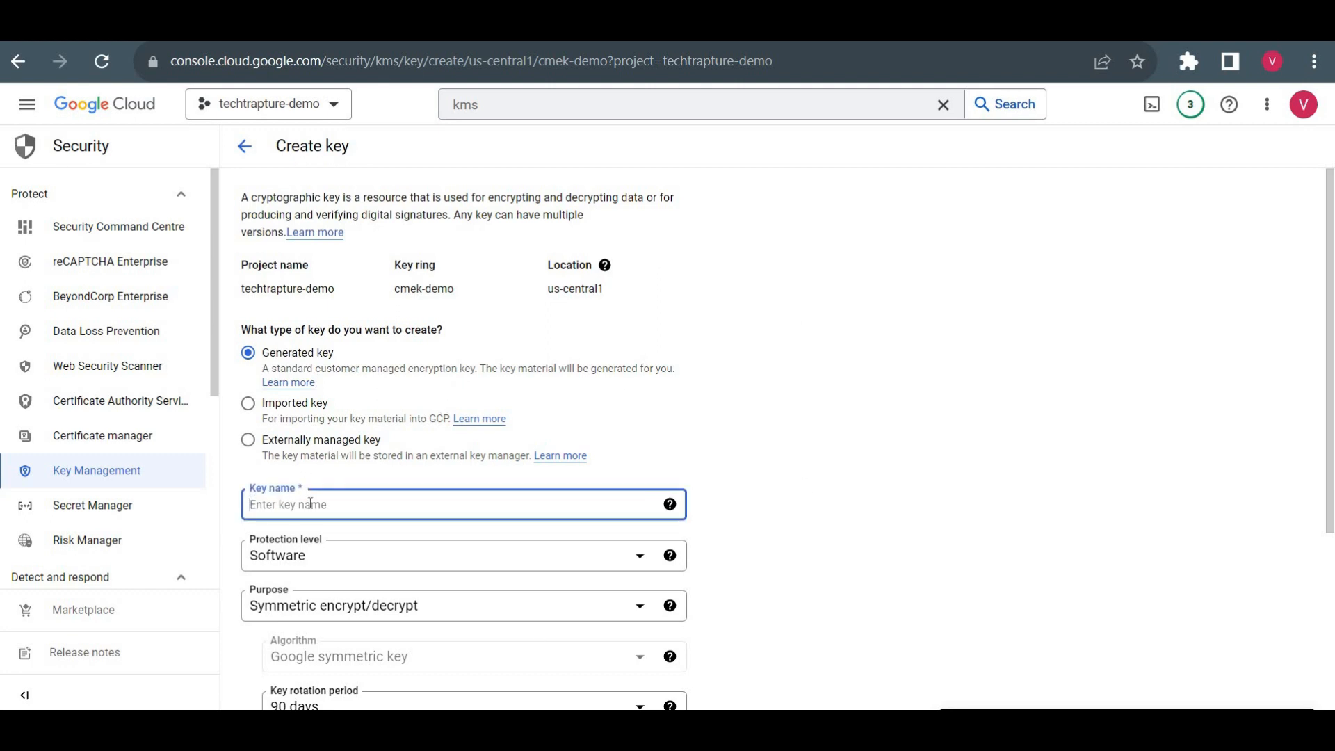
type("cmek-key")
scroll(291, 428, "down", 3)
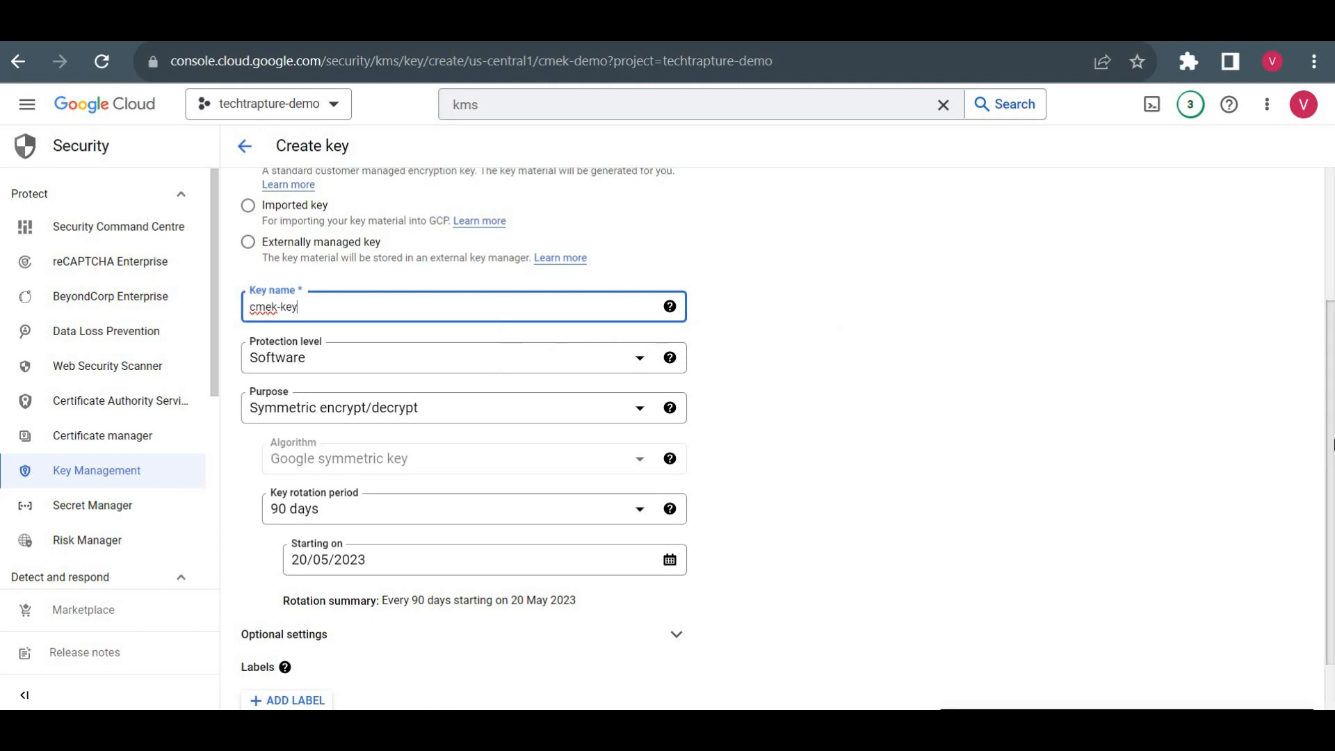
scroll(450, 347, "down", 1)
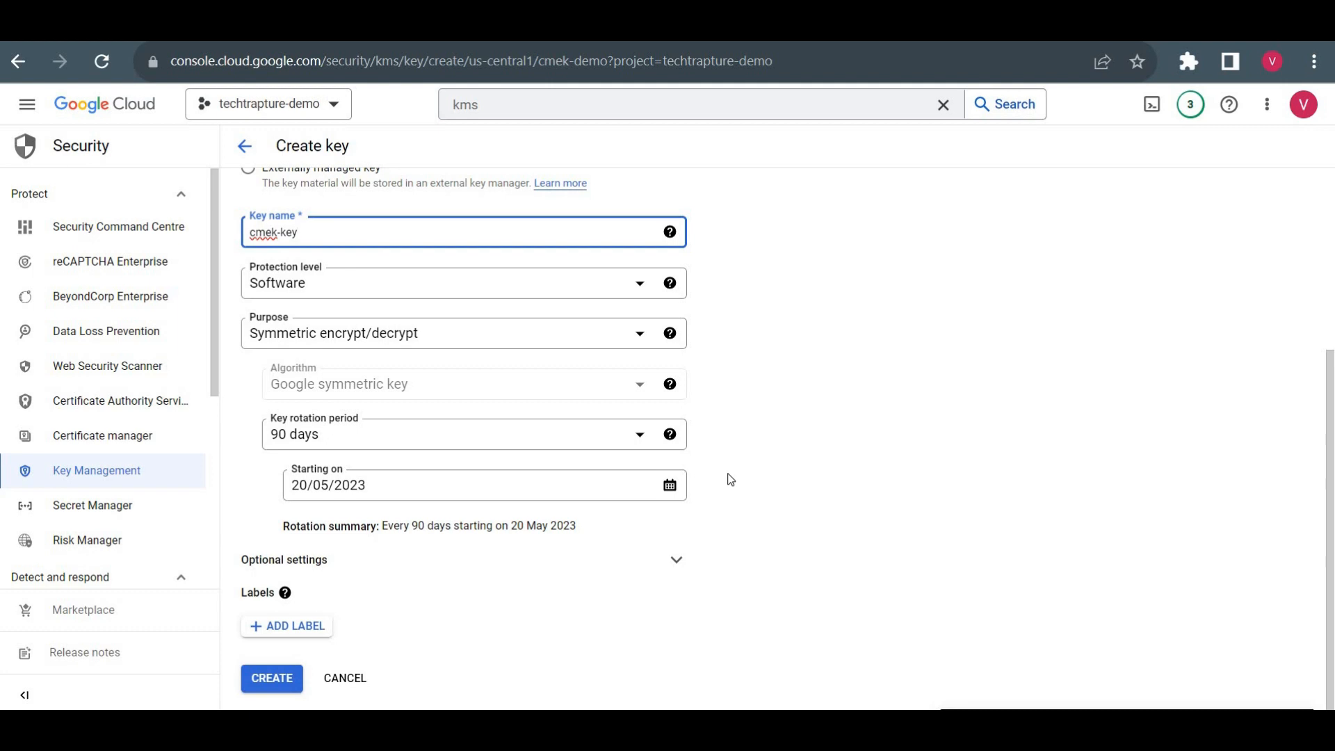
left_click(264, 685)
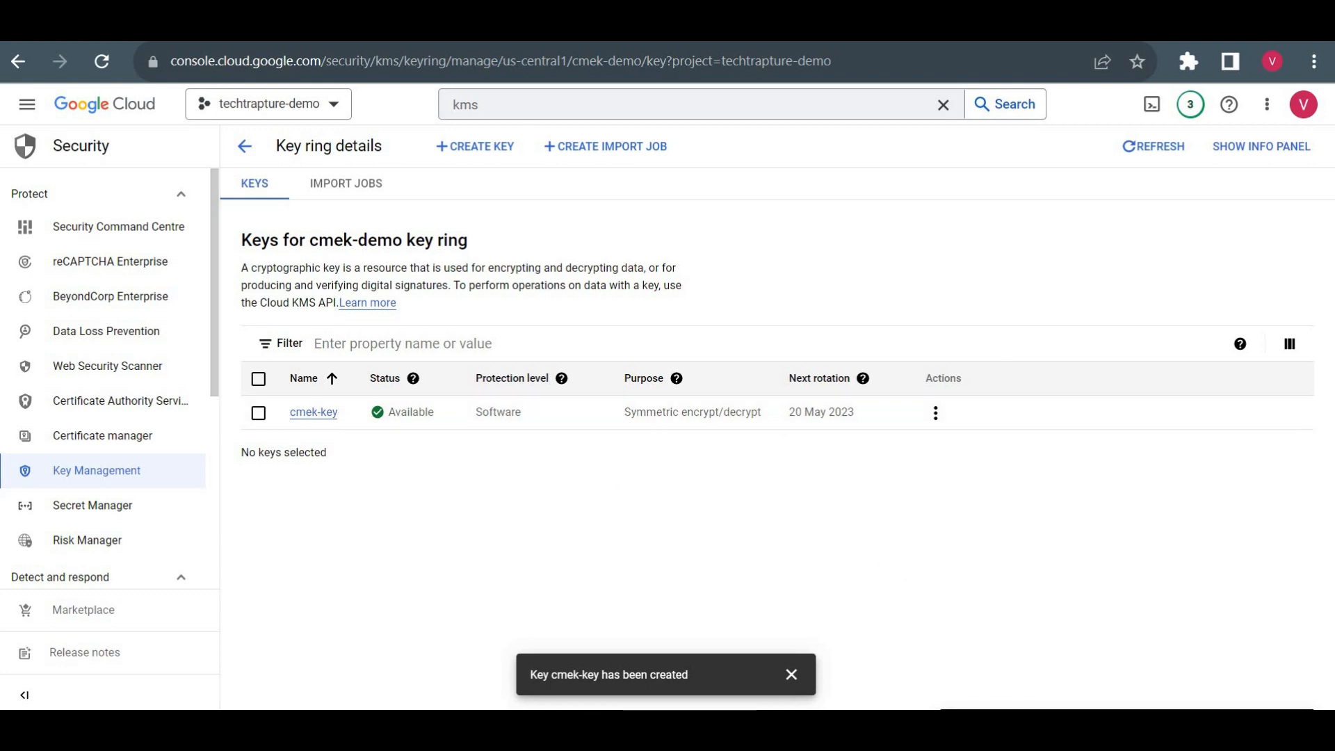
Duplicate the key ring's browser tab and open the Cloud Storage settings in the copy
right_click(591, 21)
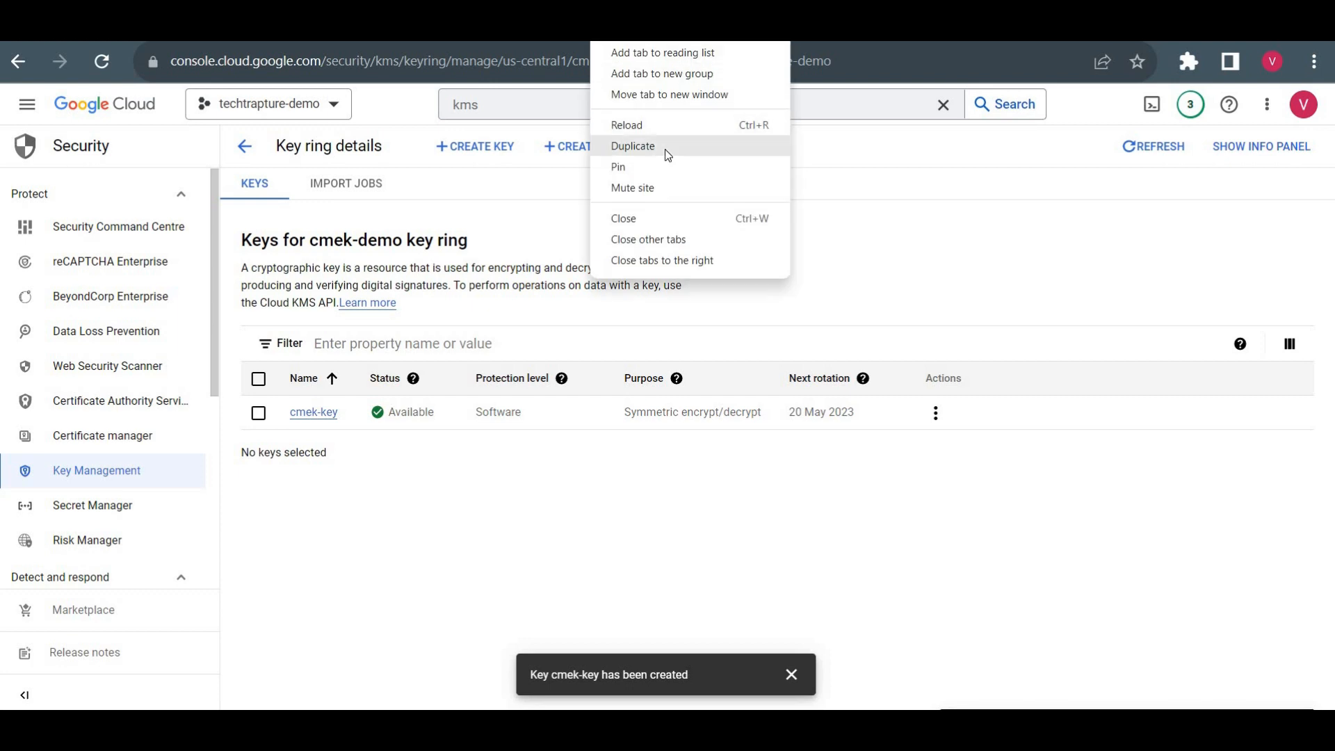
left_click(667, 149)
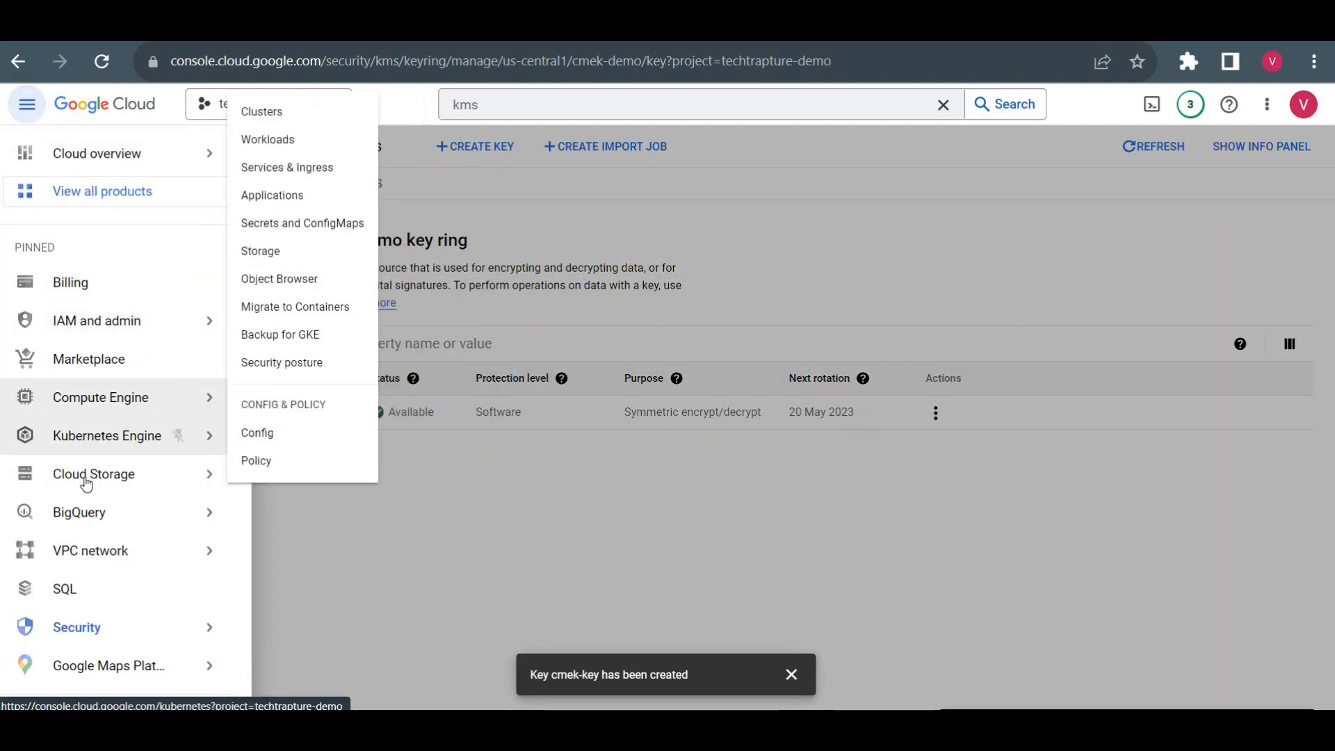
left_click(87, 483)
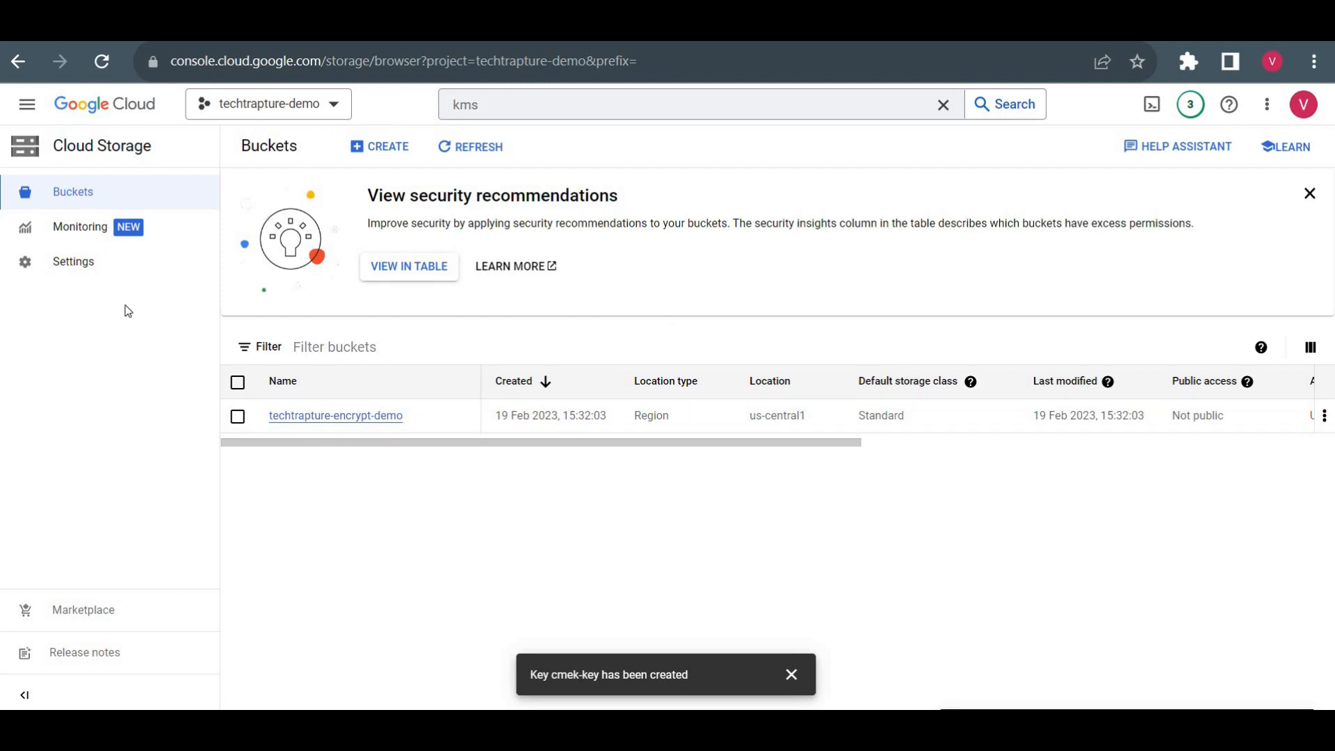
left_click(103, 267)
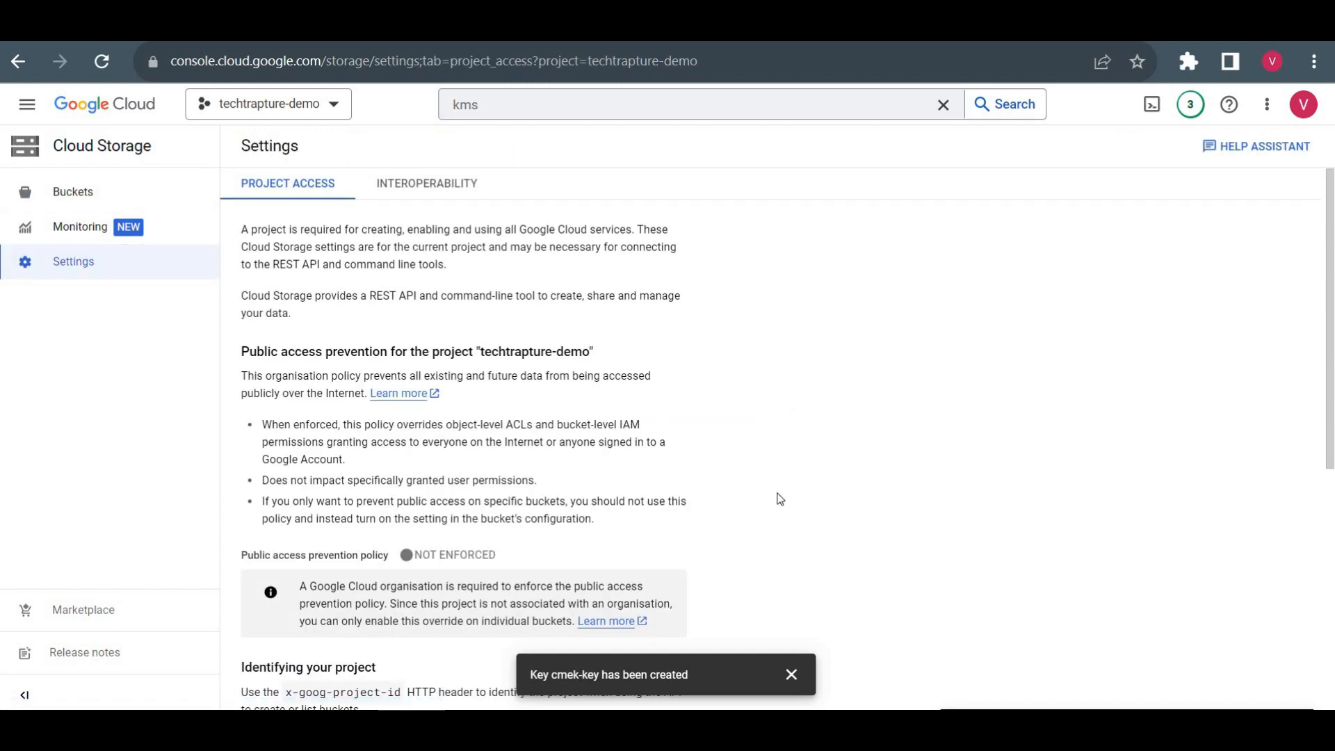
Review the Cloud Storage Service Account description in the project access settings and copy the service account address
scroll(781, 499, "down", 5)
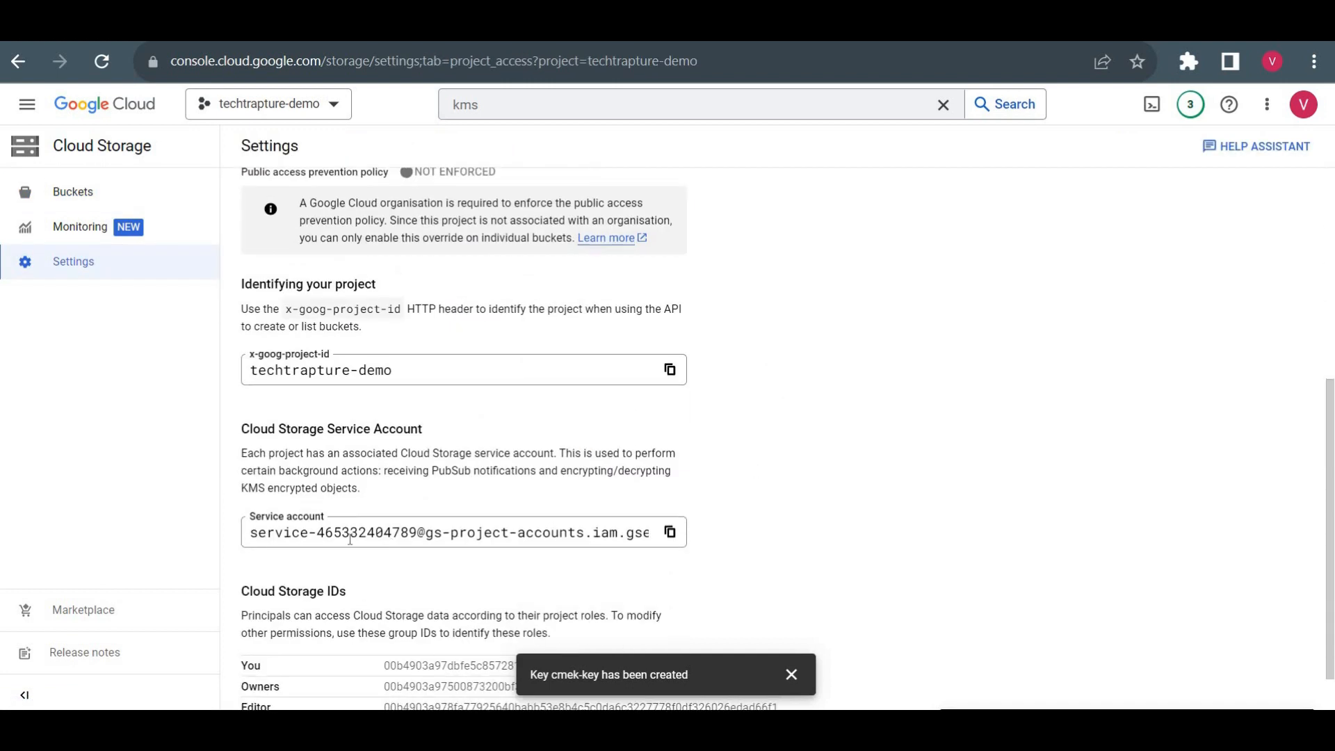
triple_click(310, 528)
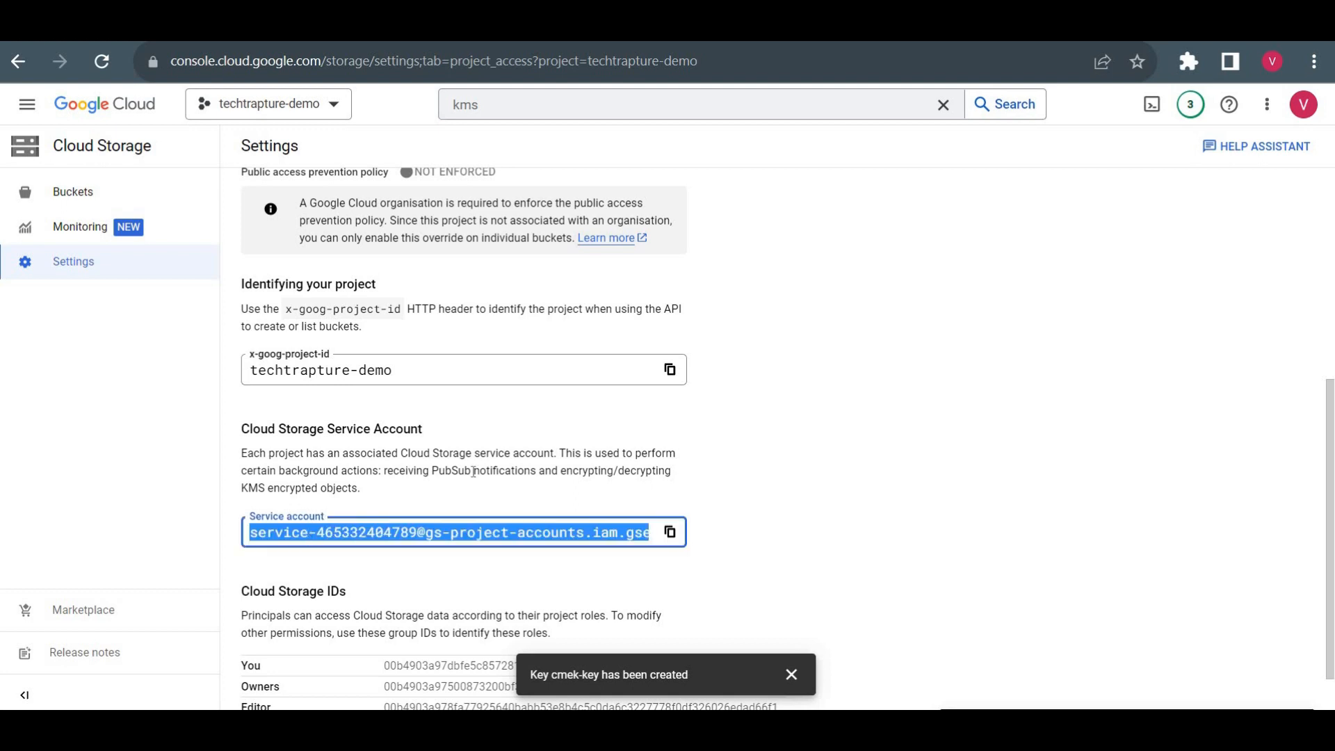
left_click(488, 474)
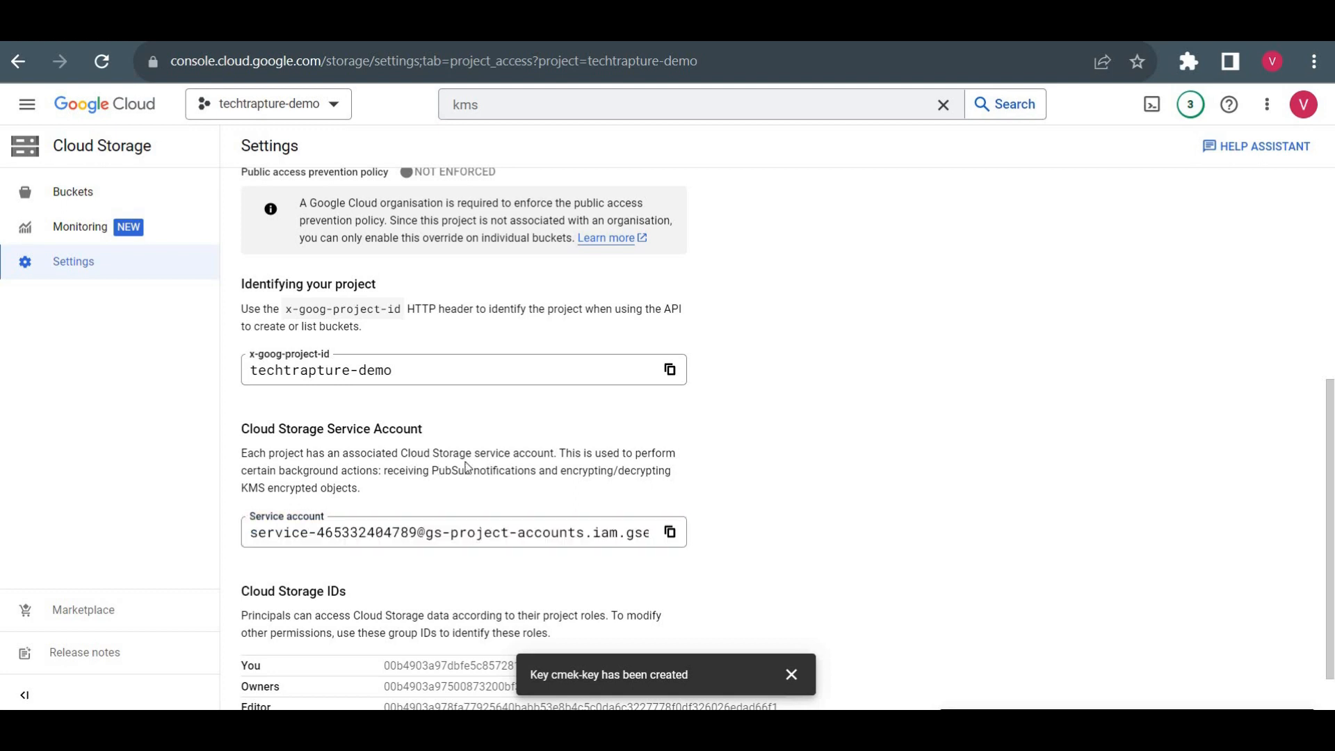
left_click_drag(564, 471, 661, 498)
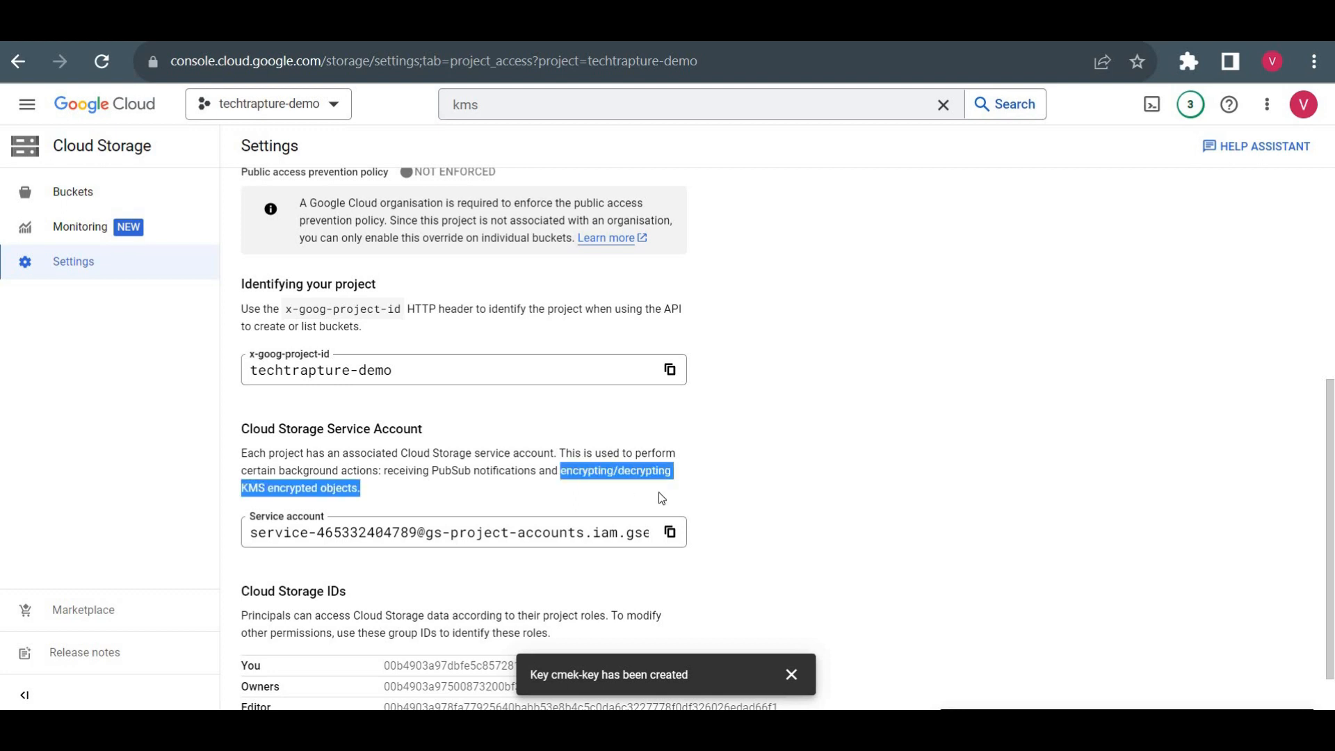
left_click(577, 500)
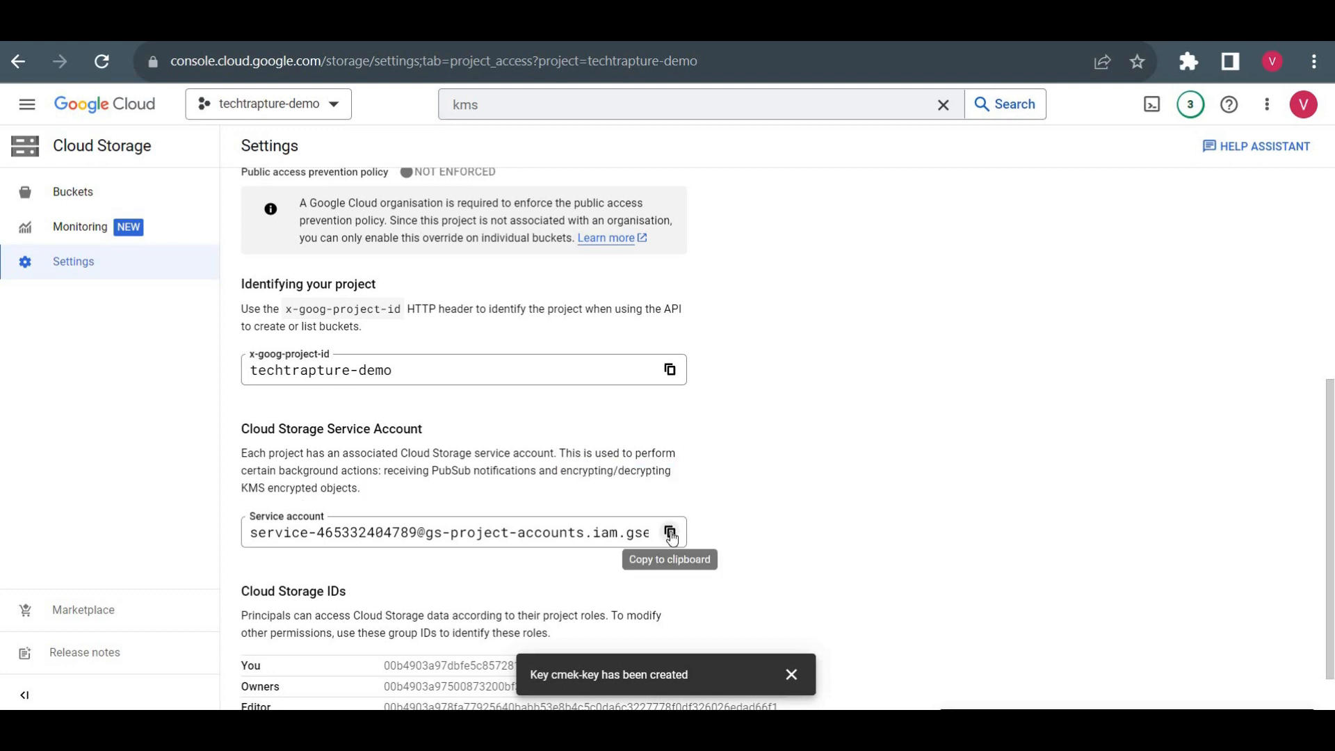
Open the IAM permissions of the techtrapture-demo project and dismiss the key creation notification
left_click(35, 109)
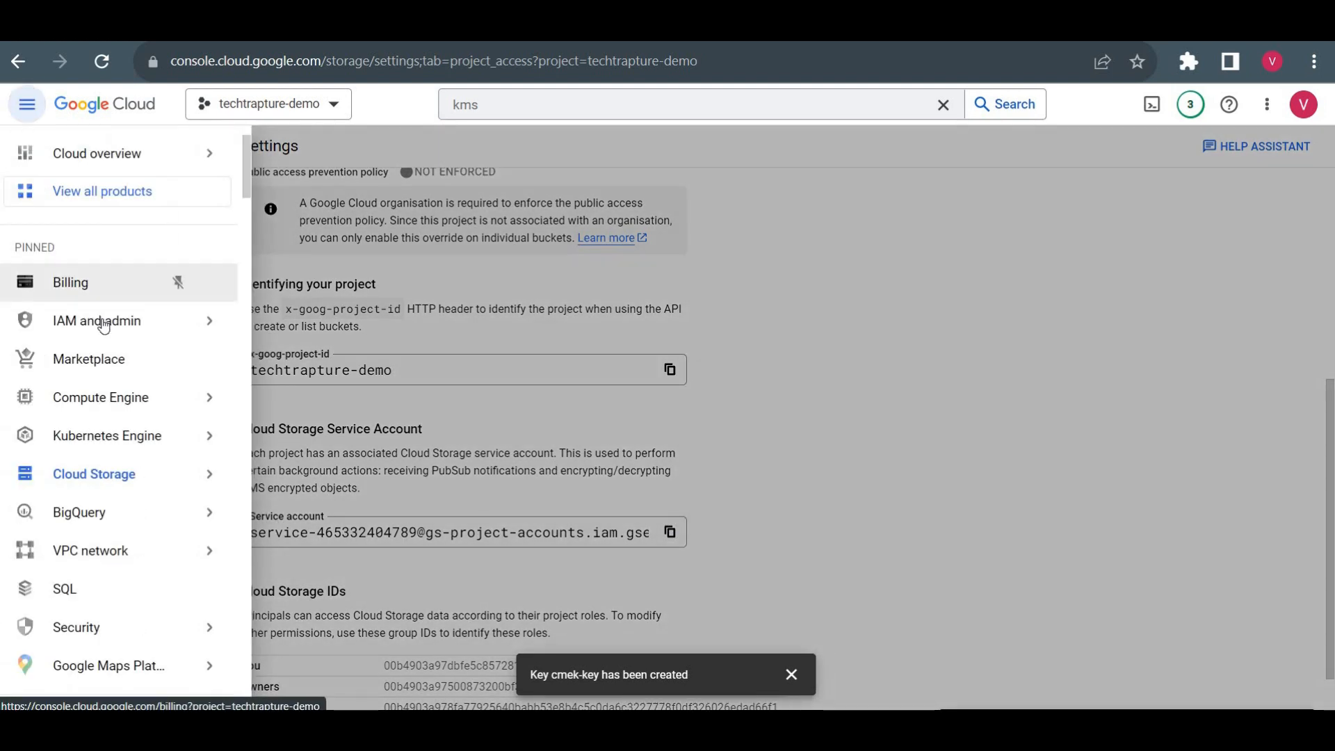
left_click(104, 325)
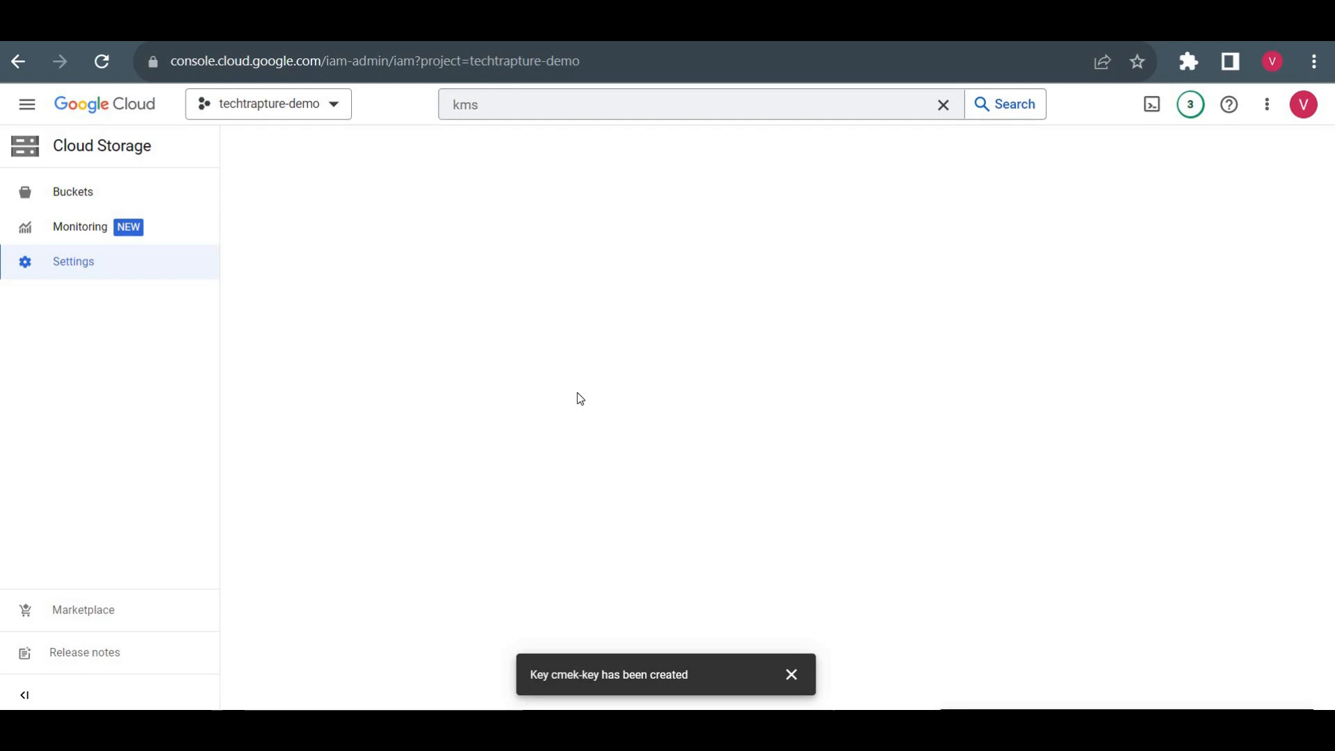
left_click(794, 673)
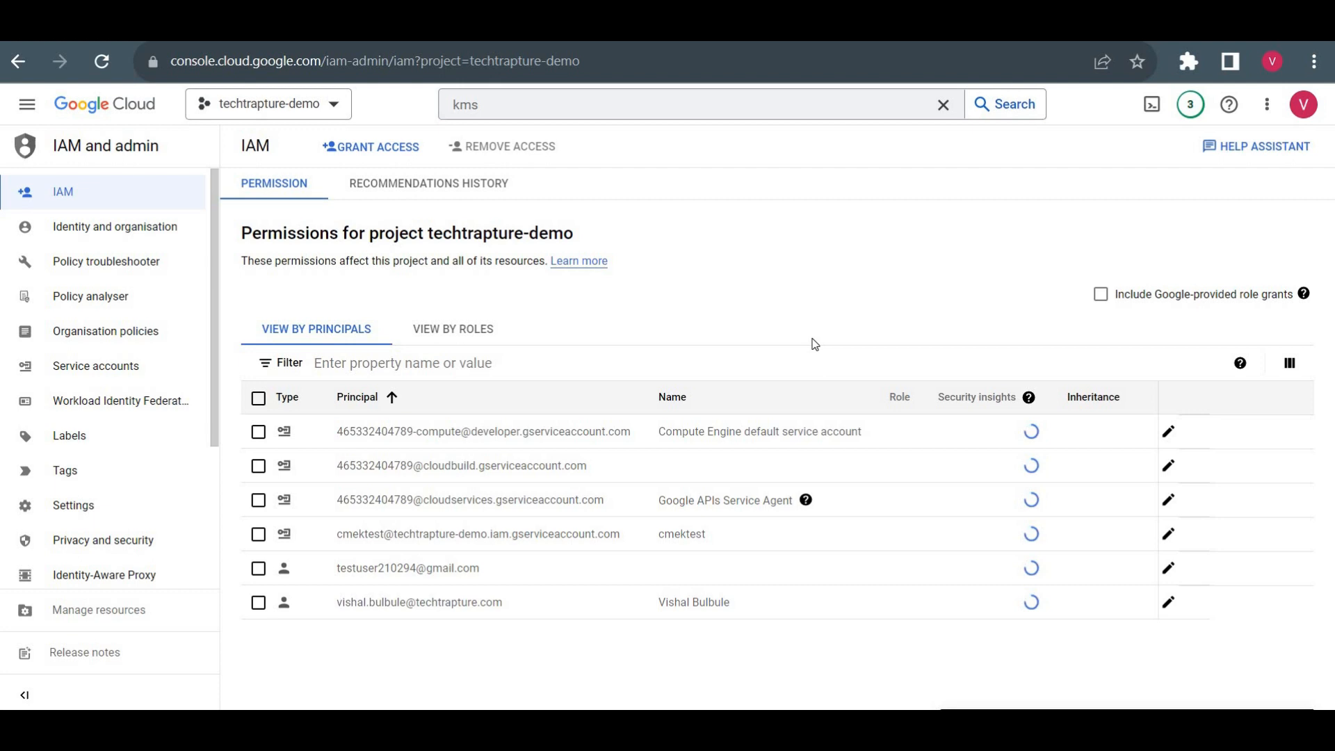
Search the IAM page for the copied Cloud Storage service account address and check the pasted search text
key("ctrl+f")
key("ctrl+v")
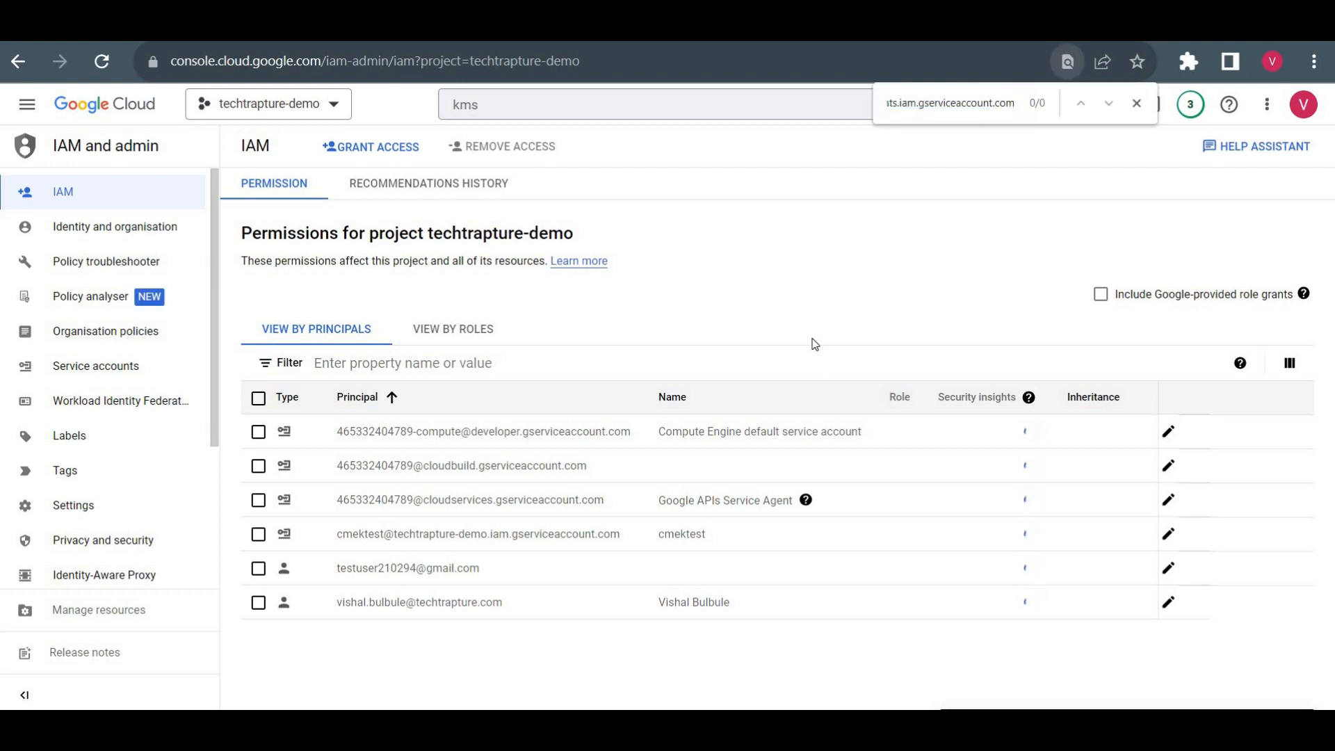
key("Left")
key("Left")
key("Left")
key("Left")
key("Left")
key("Left")
key("Left")
key("Left")
key("Left")
key("Left")
key("Left")
key("Left")
key("Left")
key("Left")
key("Left")
key("Left")
key("Left")
key("Left")
key("Left")
key("Left")
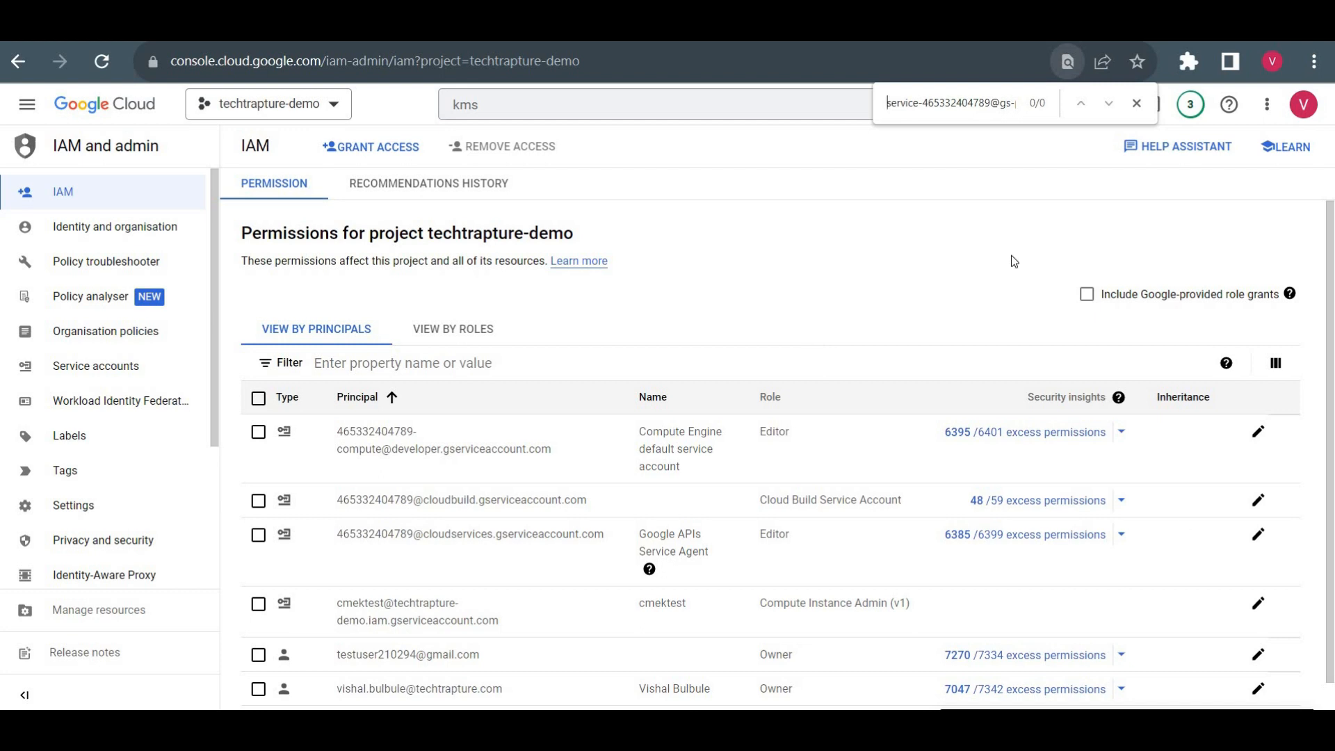
Include Google-provided role grants in the principals list and search again for the Cloud Storage service account
left_click(1089, 306)
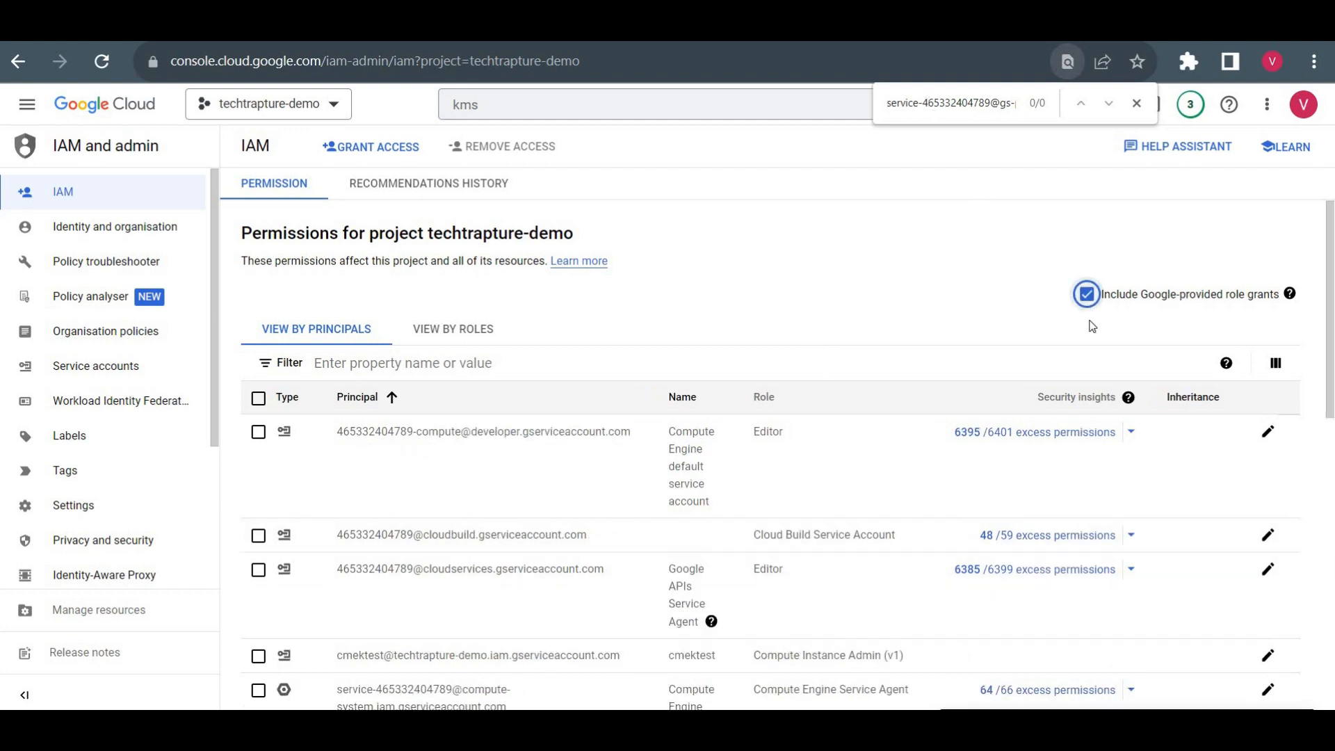
double_click(945, 103)
key("ctrl+a")
key("BackSpace")
key("ctrl+v")
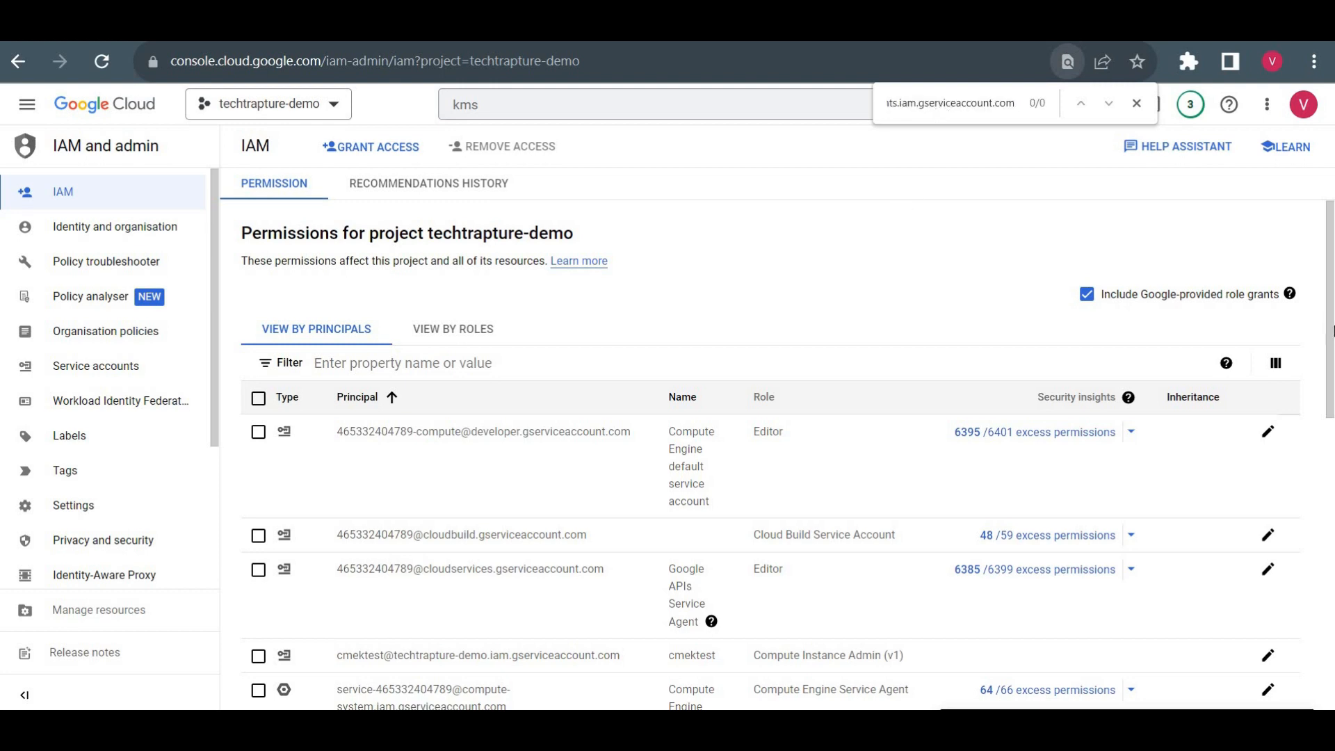
scroll(1332, 289, "down", 8)
scroll(1332, 278, "up", 5)
scroll(1333, 280, "up", 3)
Start granting access to the project and add the copied Cloud Storage service account as the new principal
left_click(350, 149)
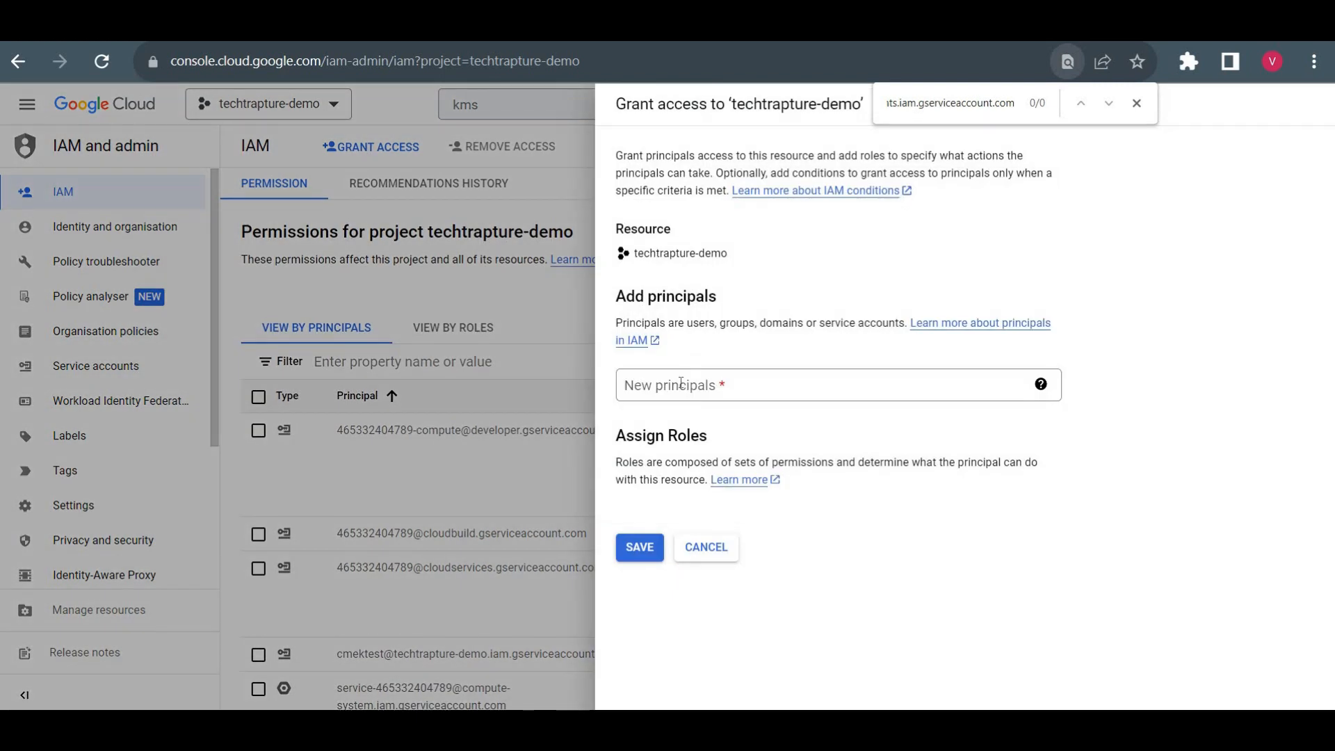
left_click(681, 385)
key("ctrl+v")
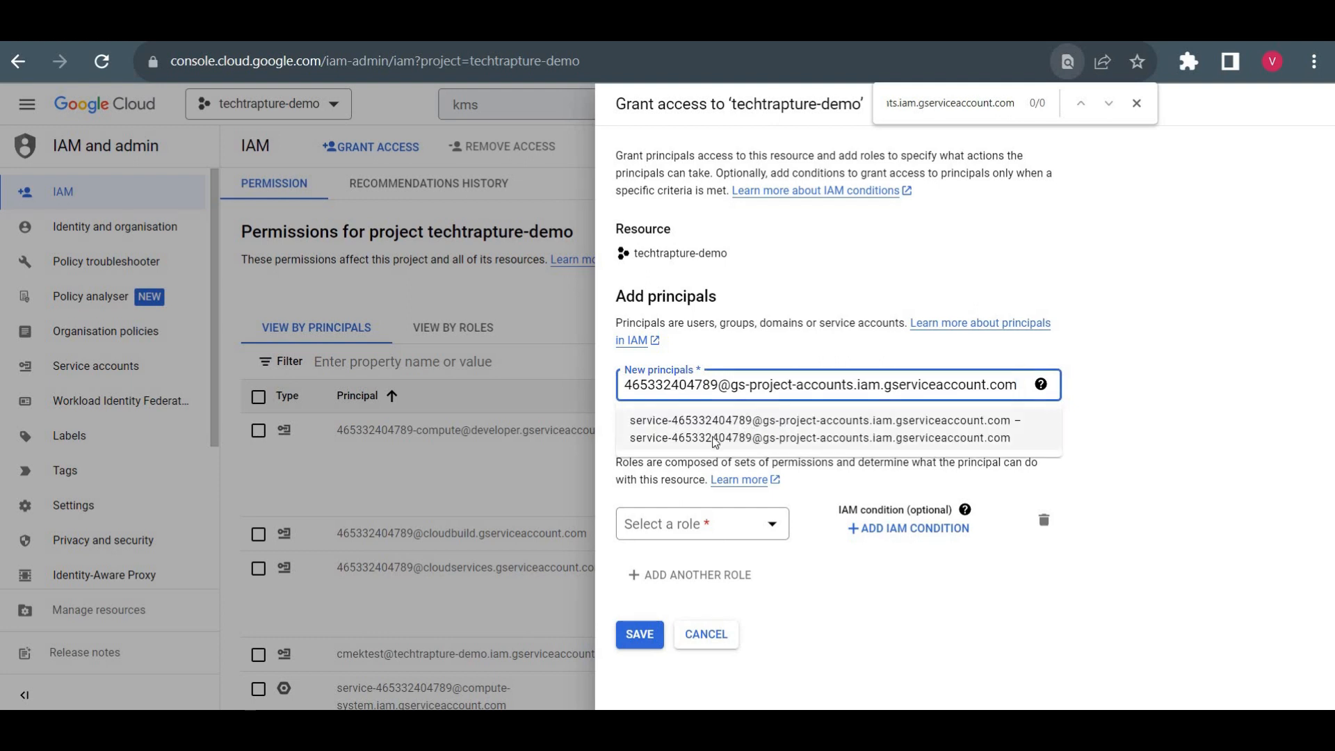
left_click(750, 429)
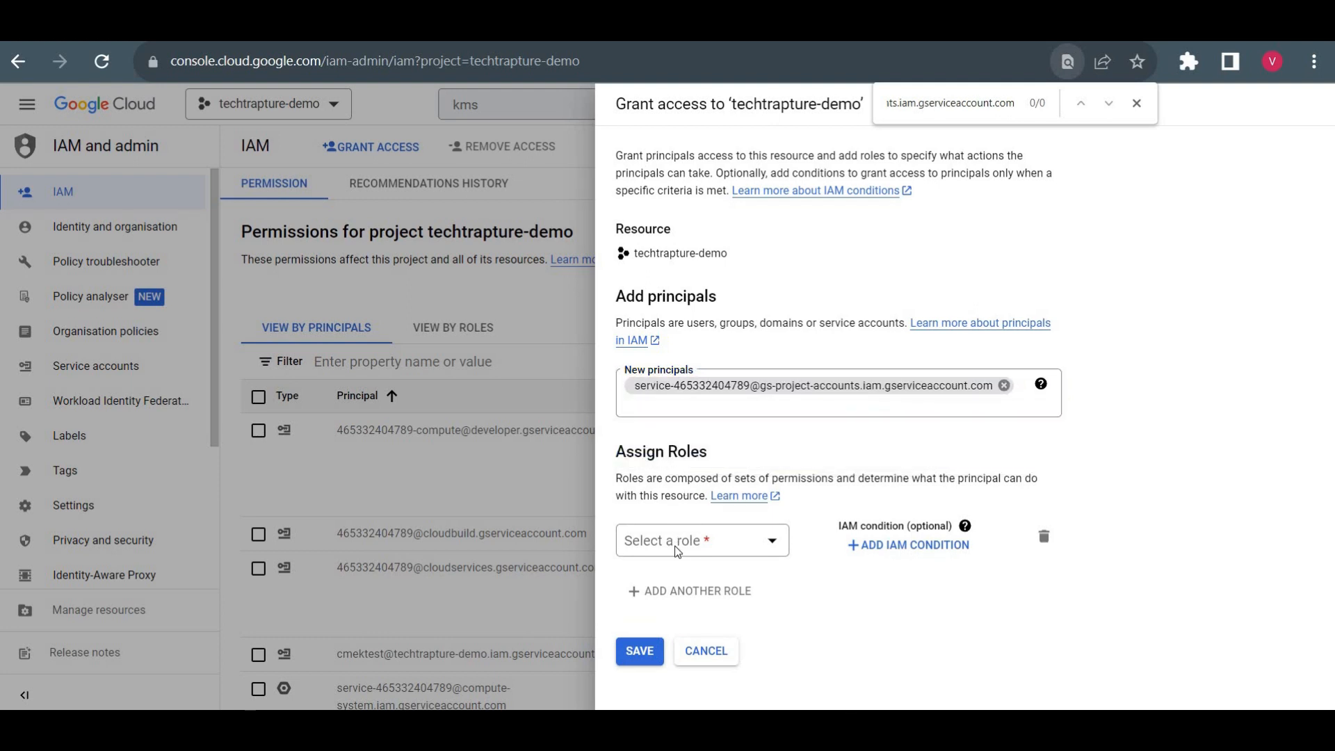
Assign the Cloud KMS CryptoKey Encrypter/Decrypter role to the new principal and save the access grant
left_click(676, 544)
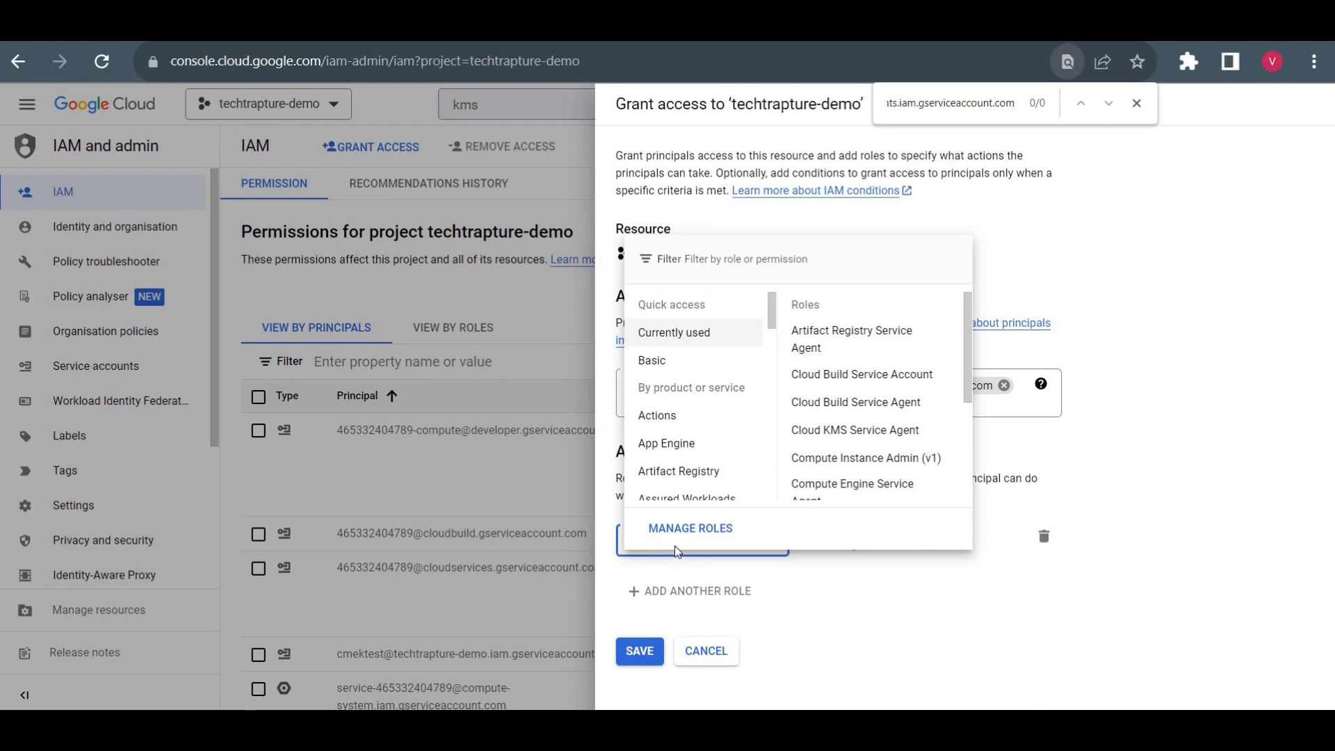
type("Encru")
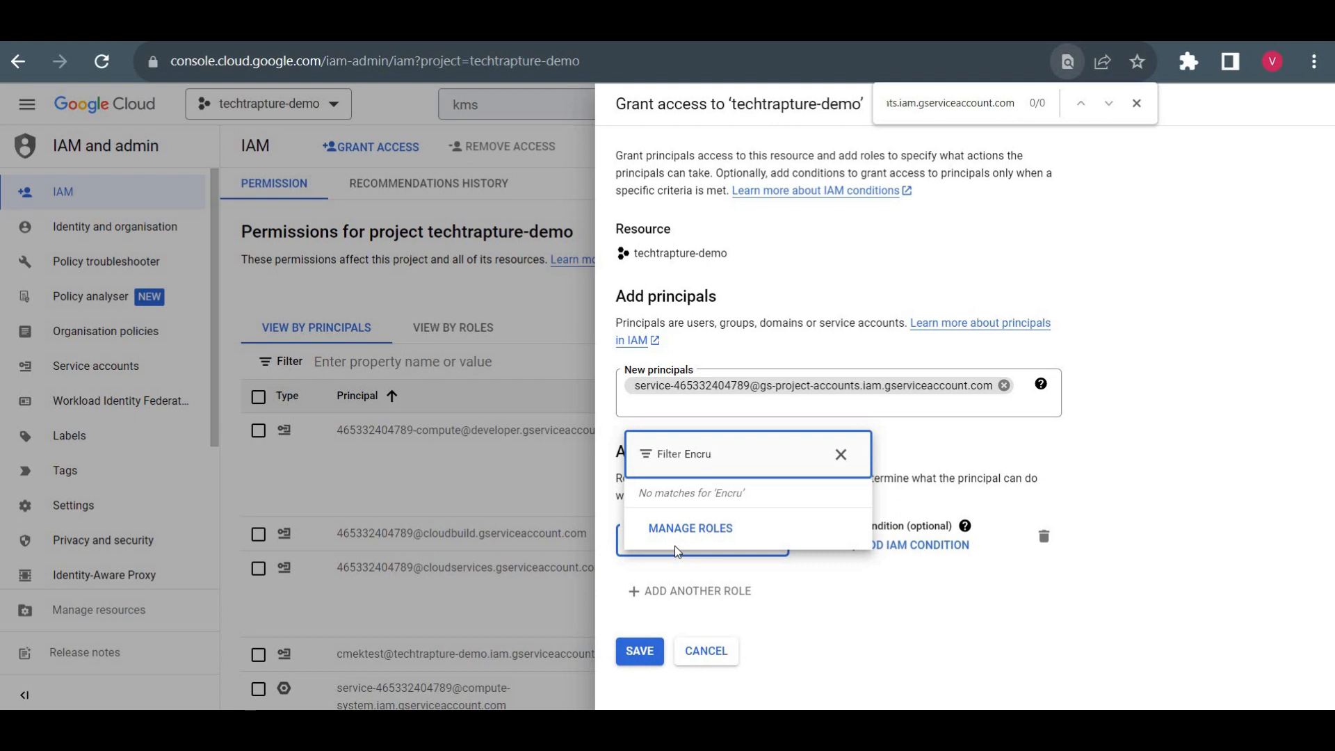
key("BackSpace")
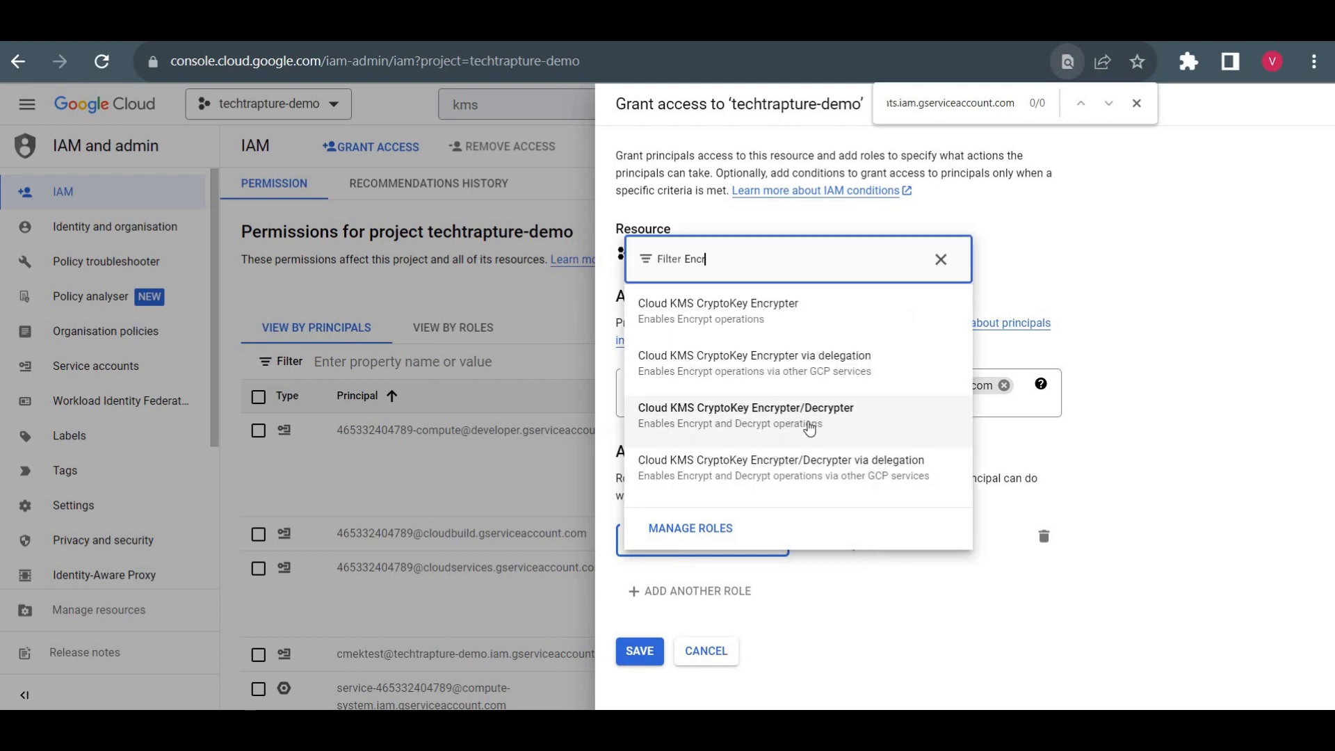
left_click(788, 424)
left_click(634, 678)
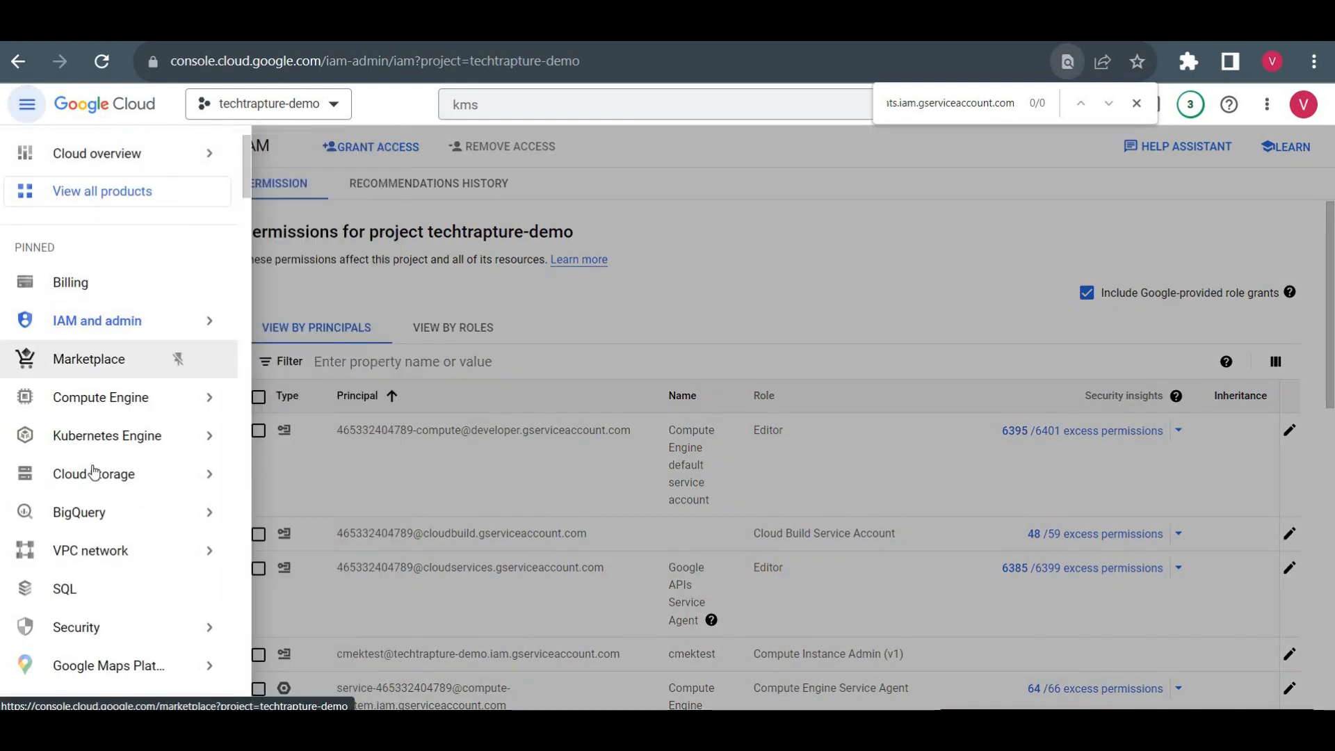
Go to Cloud Storage and open the configuration details of the techtrapture-encrypt-demo bucket
mouse_move(94, 481)
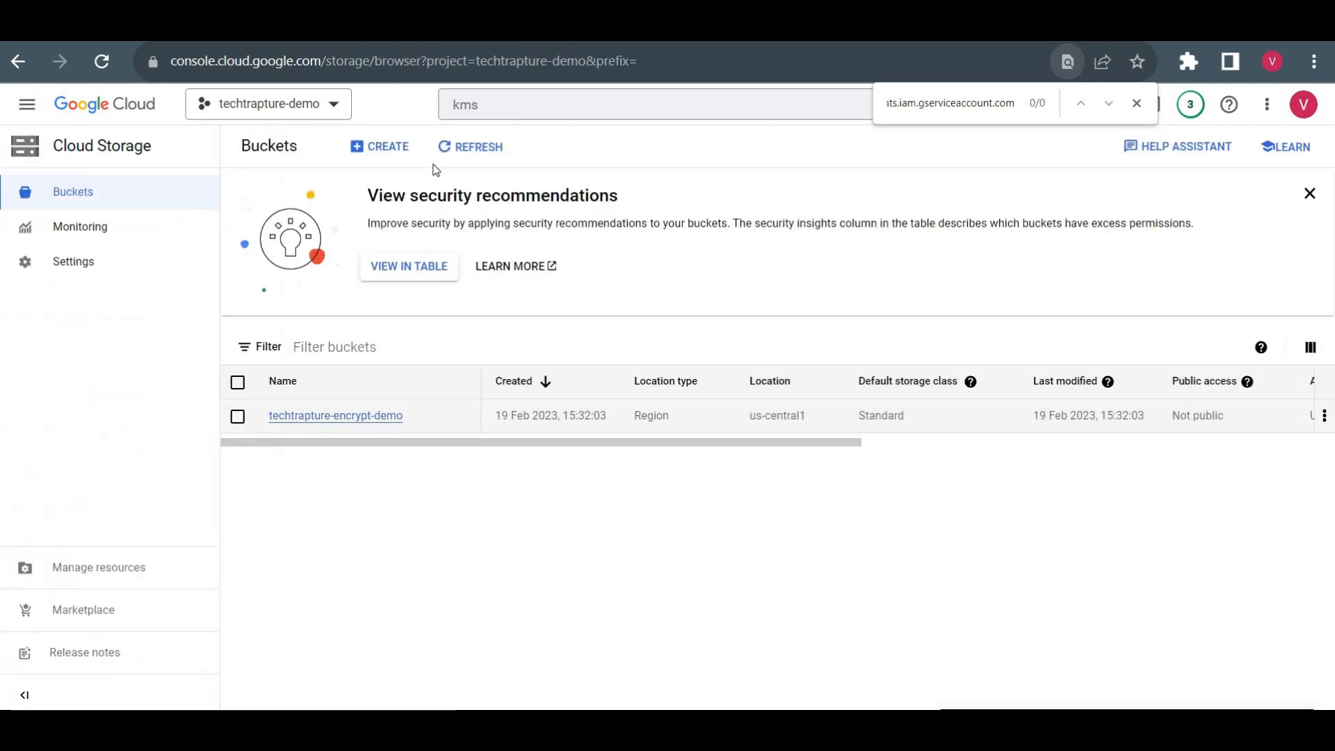
left_click(377, 153)
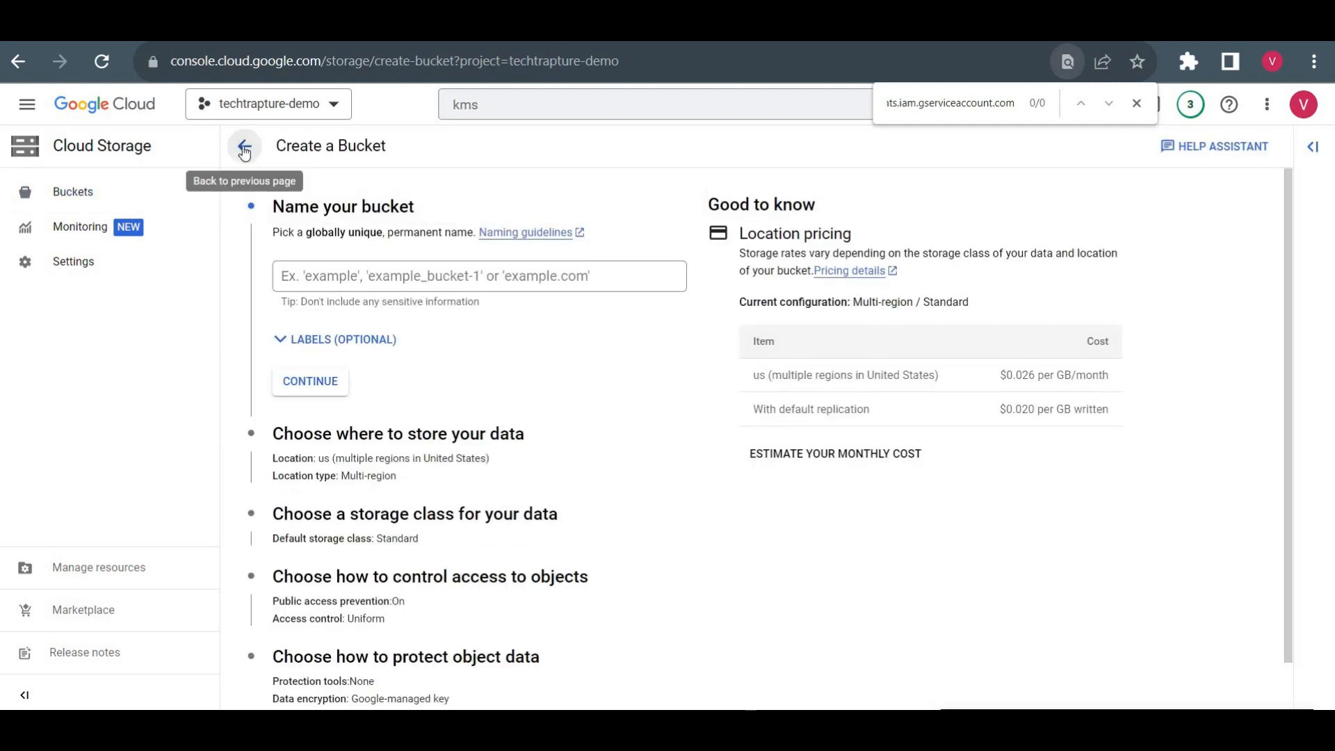
left_click(243, 148)
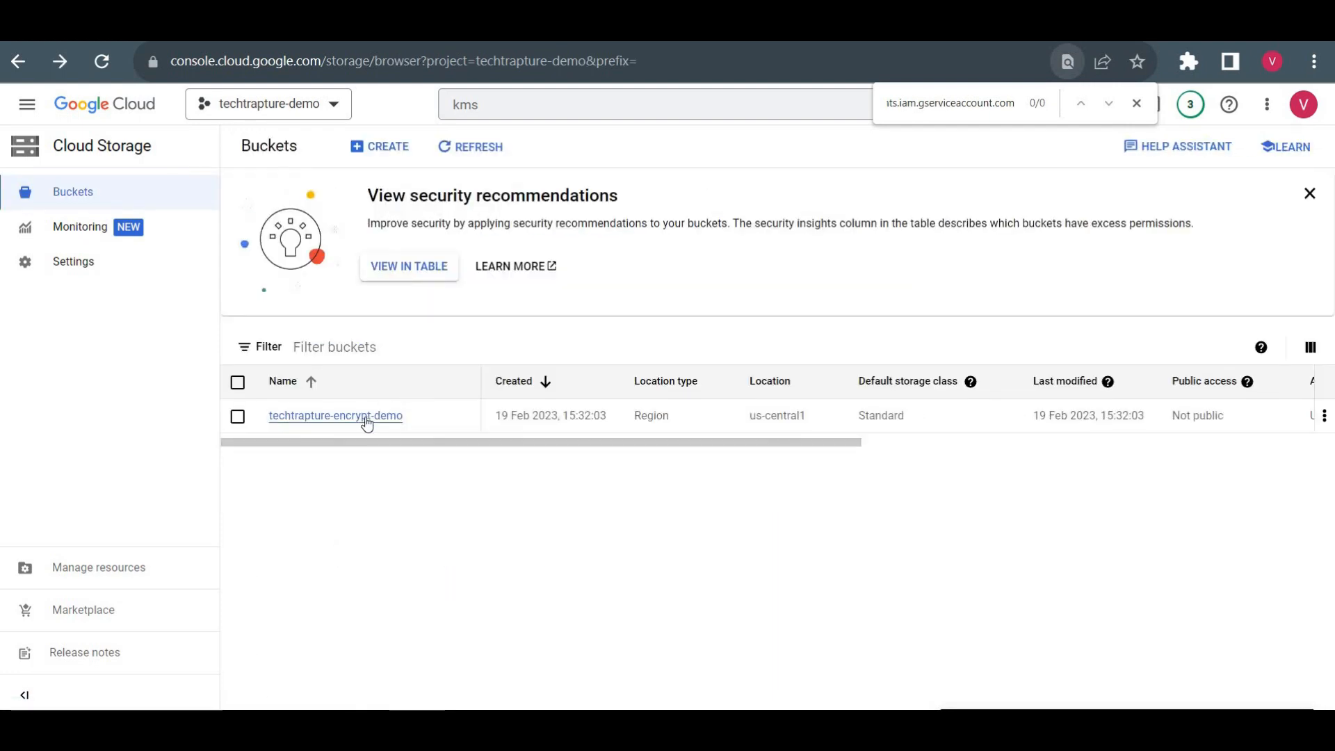
left_click(367, 416)
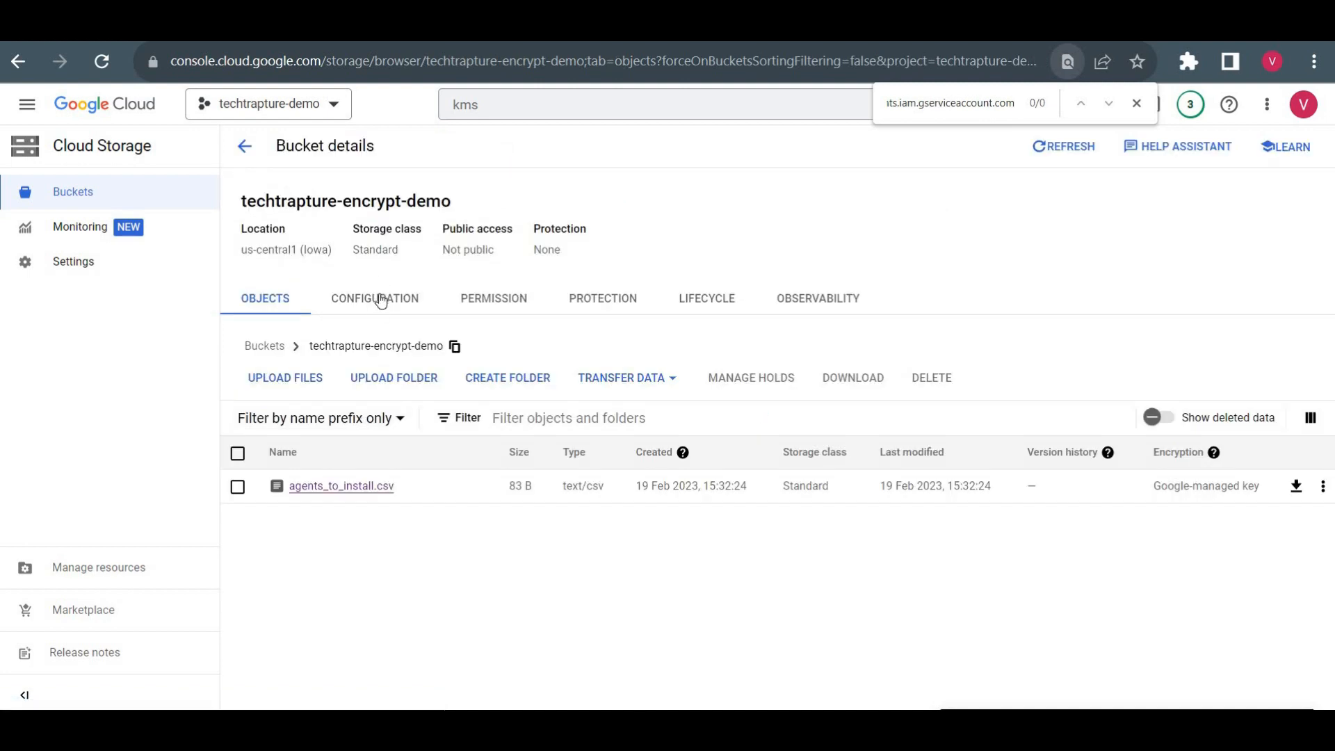
left_click(380, 298)
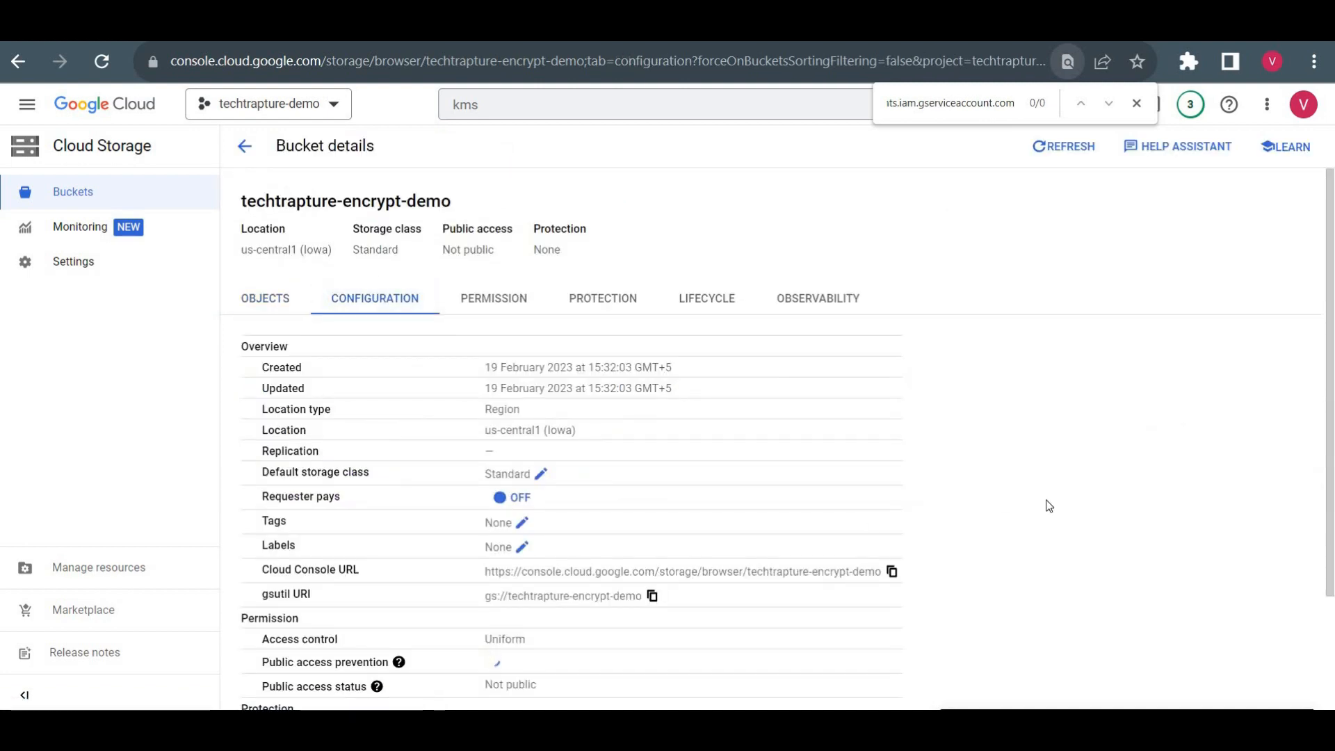
scroll(1049, 506, "down", 1)
scroll(1049, 506, "down", 3)
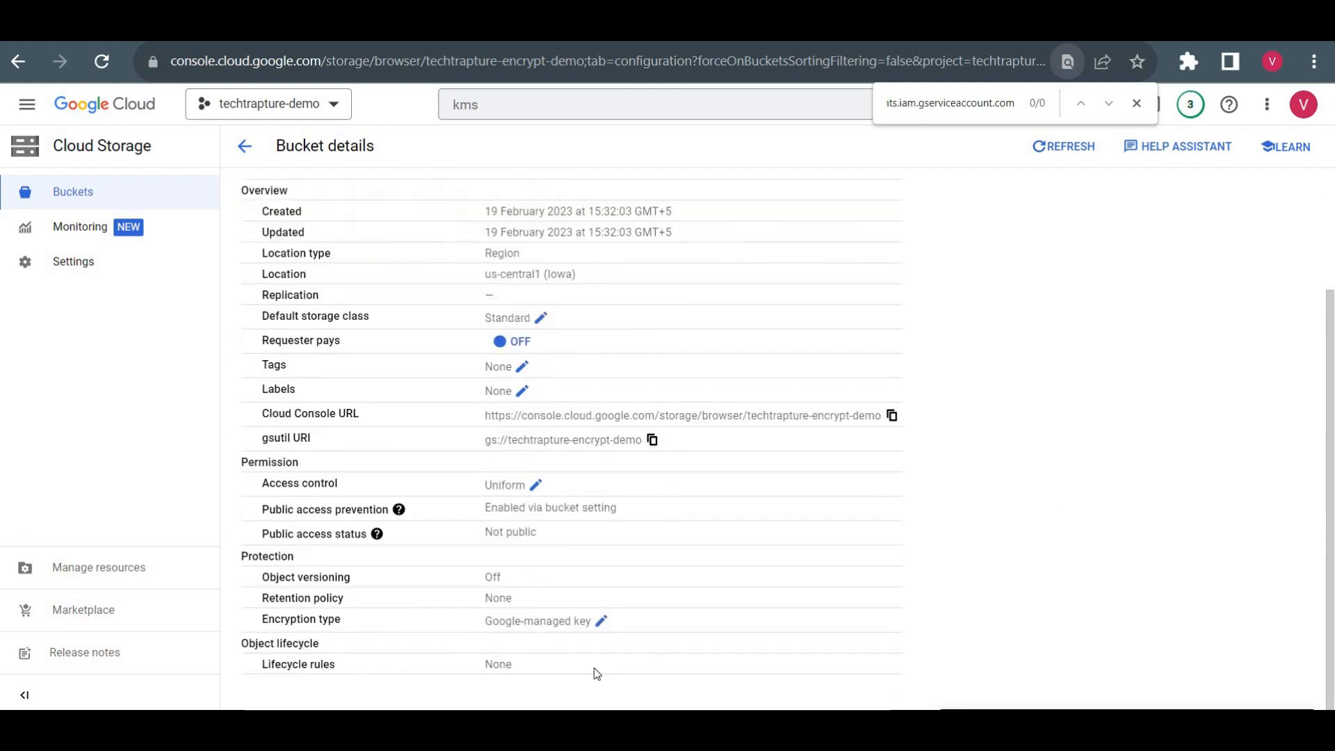
Change the bucket's encryption type to a customer-managed encryption key using cmek-key and save it
left_click(601, 620)
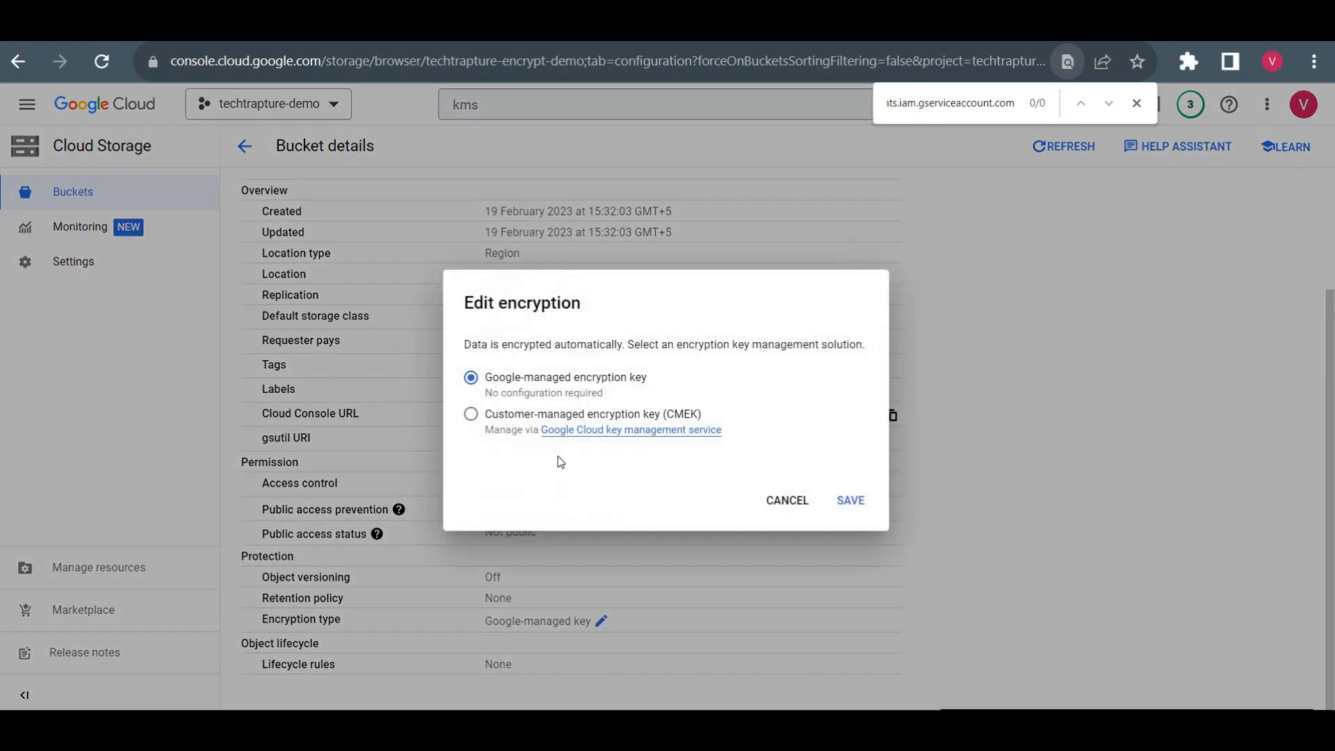
left_click(498, 417)
left_click(623, 439)
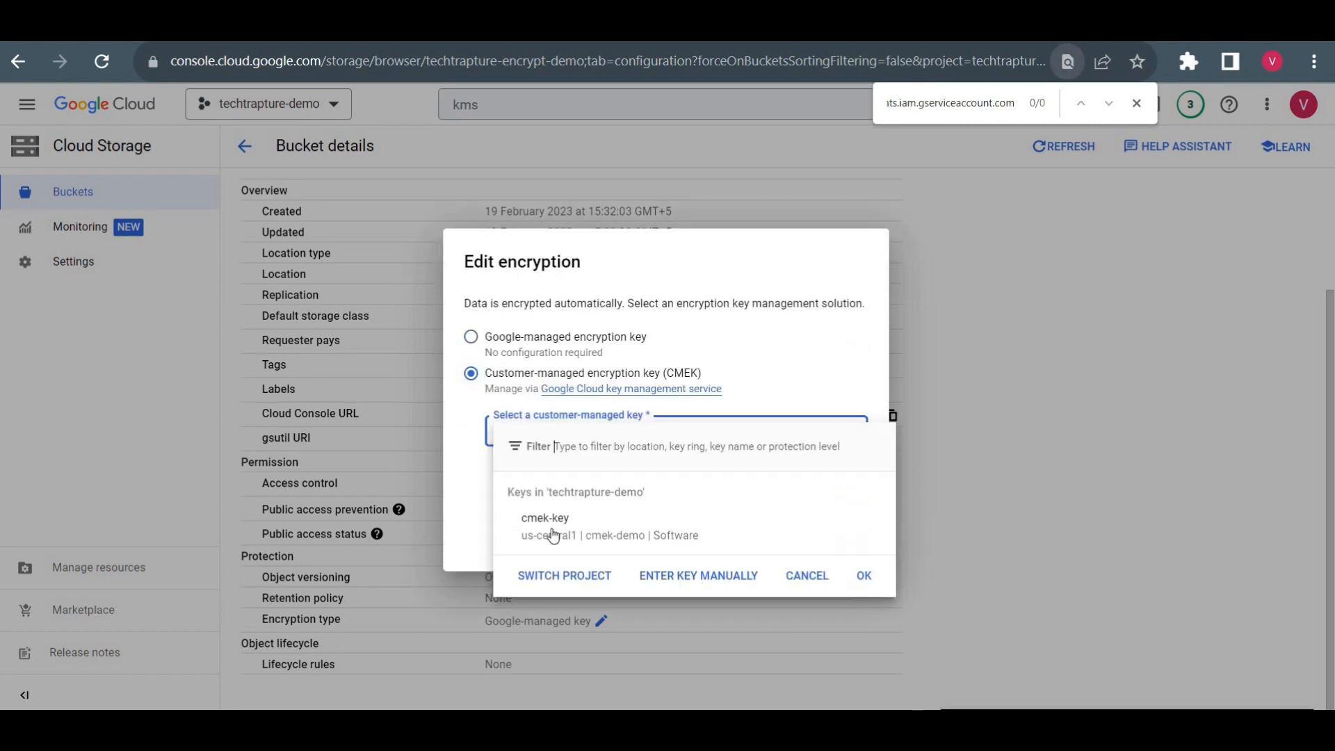
left_click(550, 539)
left_click(864, 576)
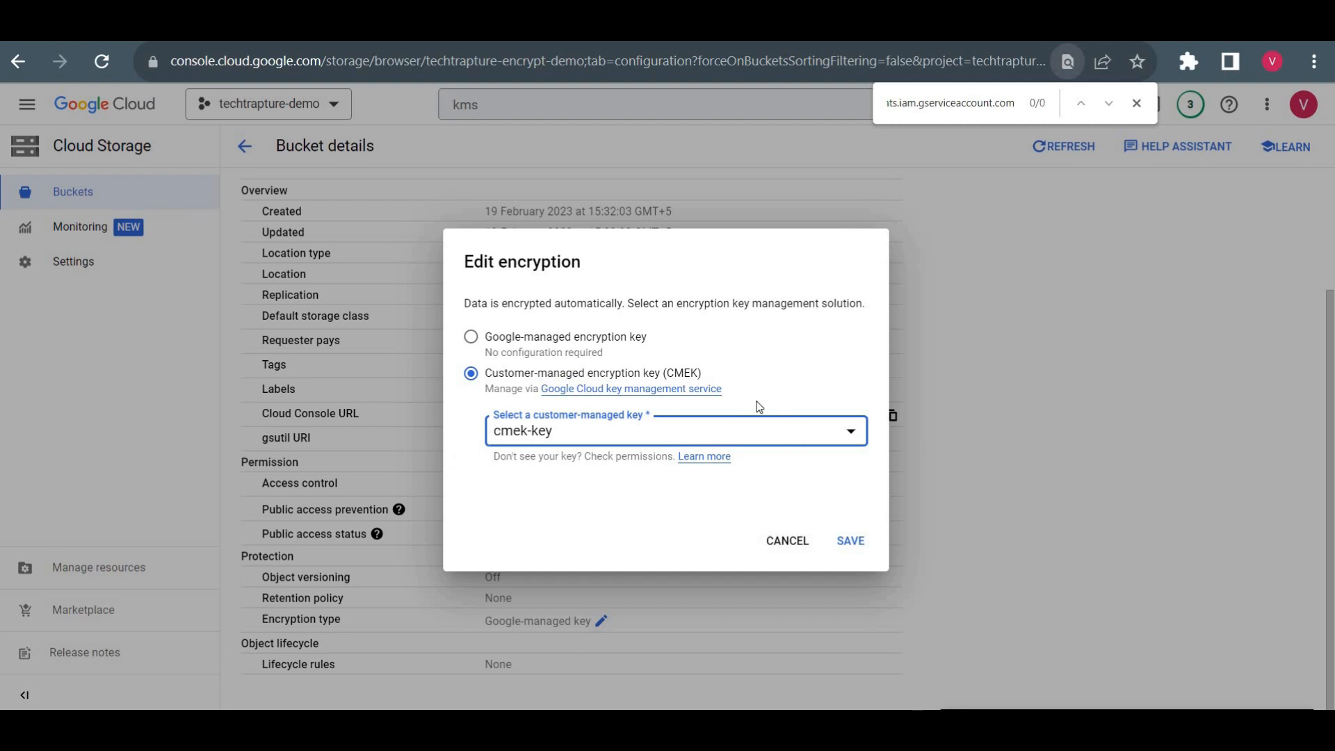
left_click(860, 542)
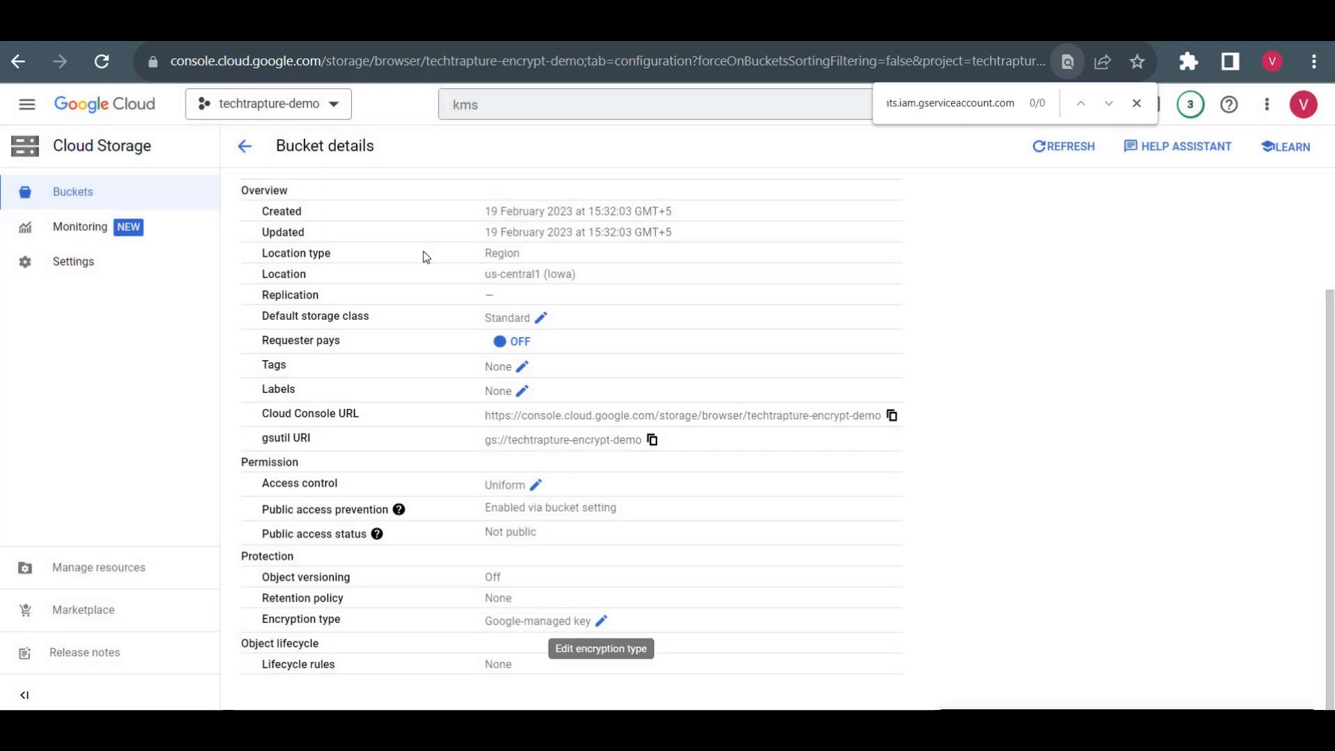
Upload IMG_20230207_175253.jpg from the Downloads folder to the techtrapture-encrypt-demo bucket and refresh its object list
left_click(247, 150)
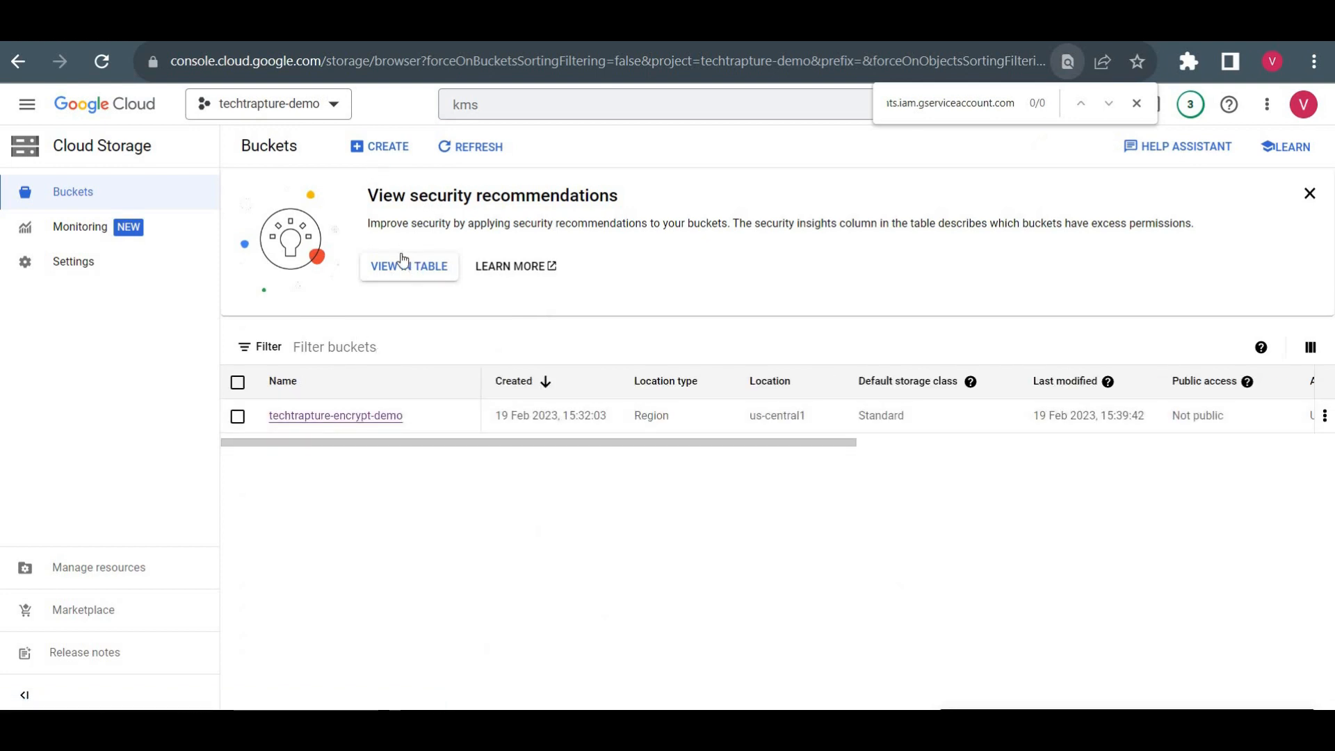
left_click(347, 420)
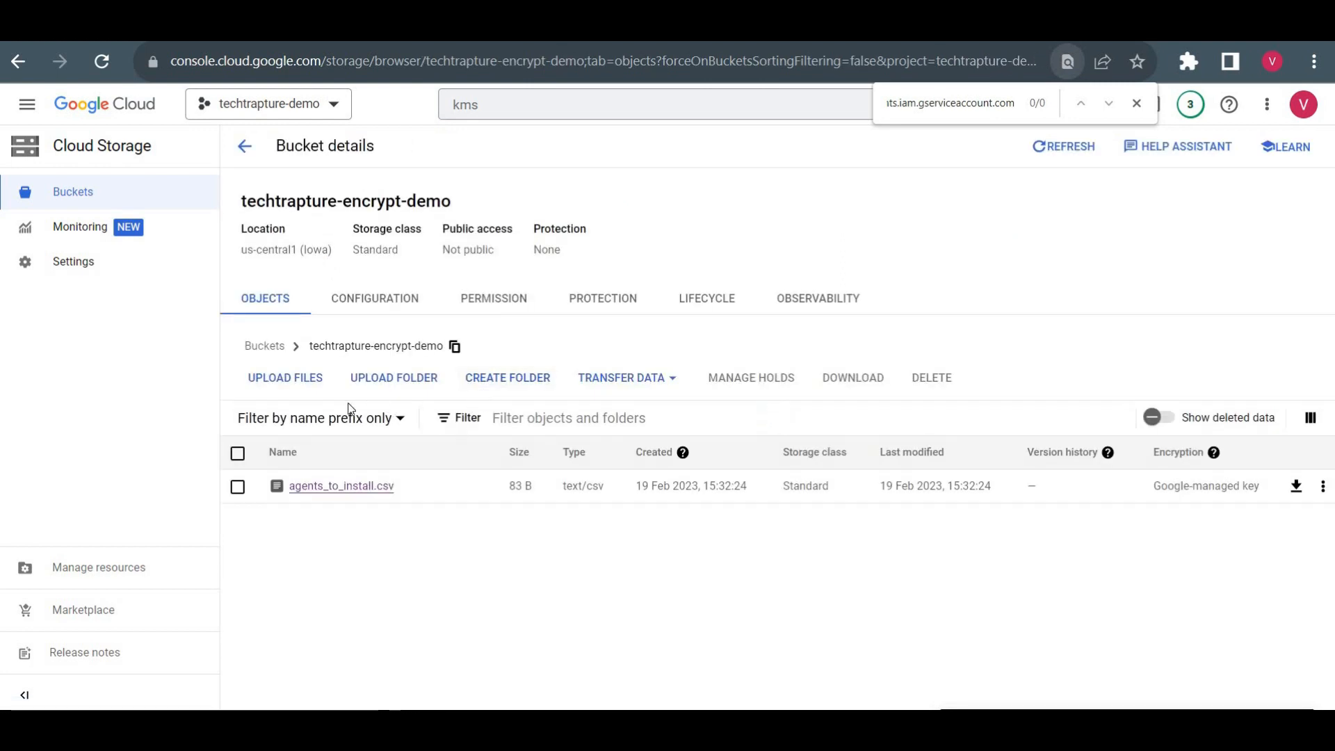
left_click(301, 392)
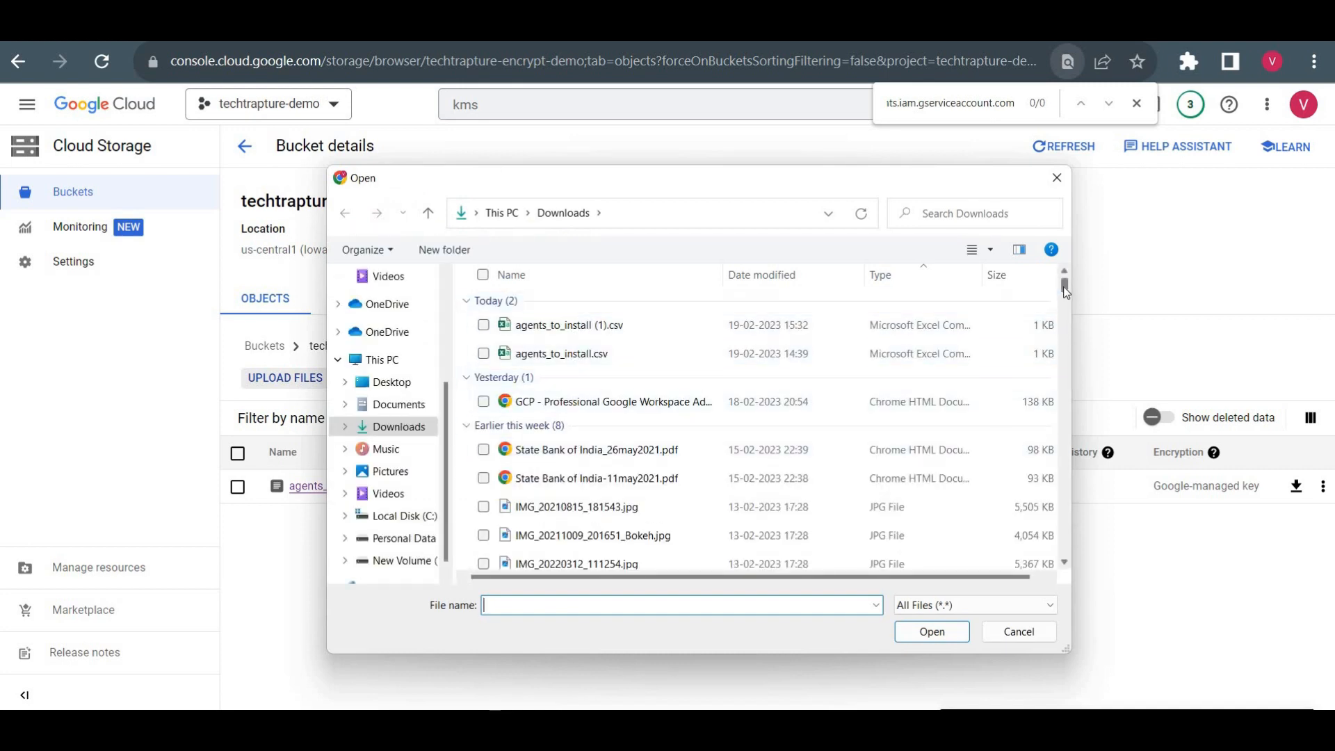
scroll(1066, 293, "down", 2)
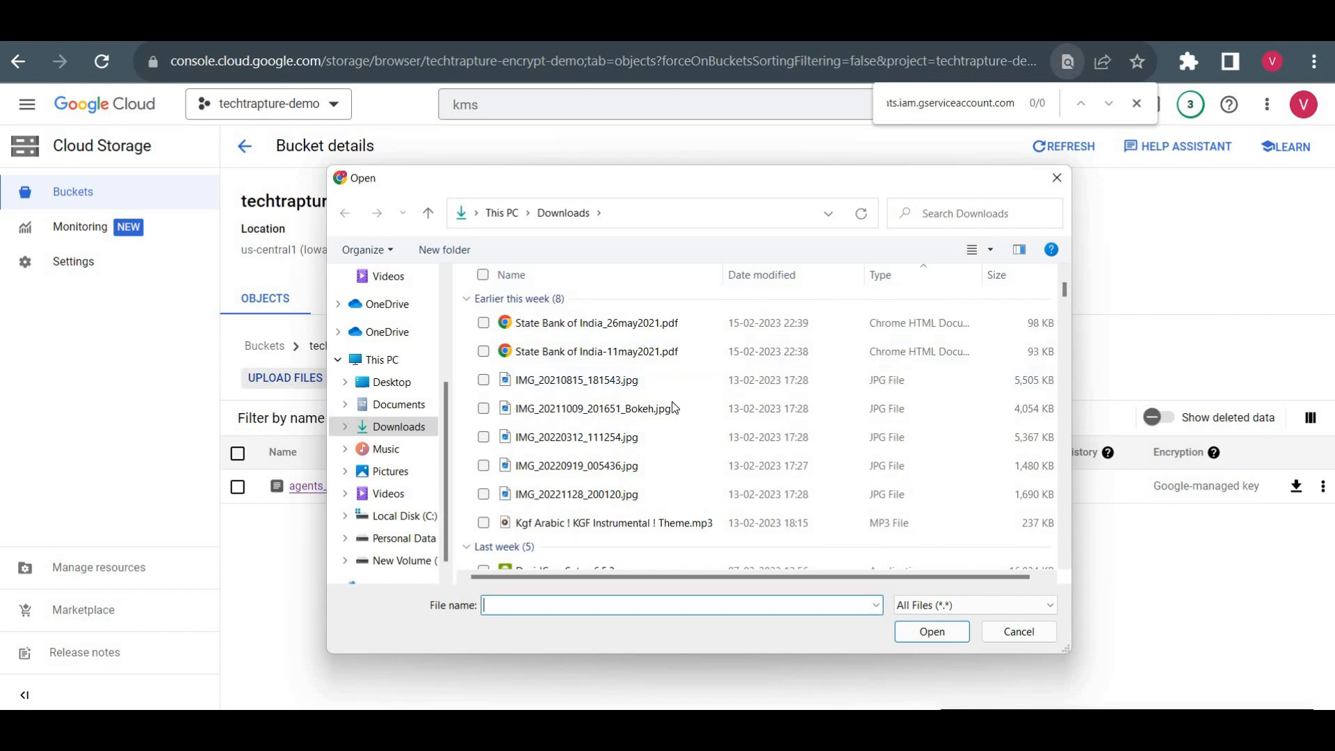
scroll(722, 359, "down", 3)
left_click(722, 359)
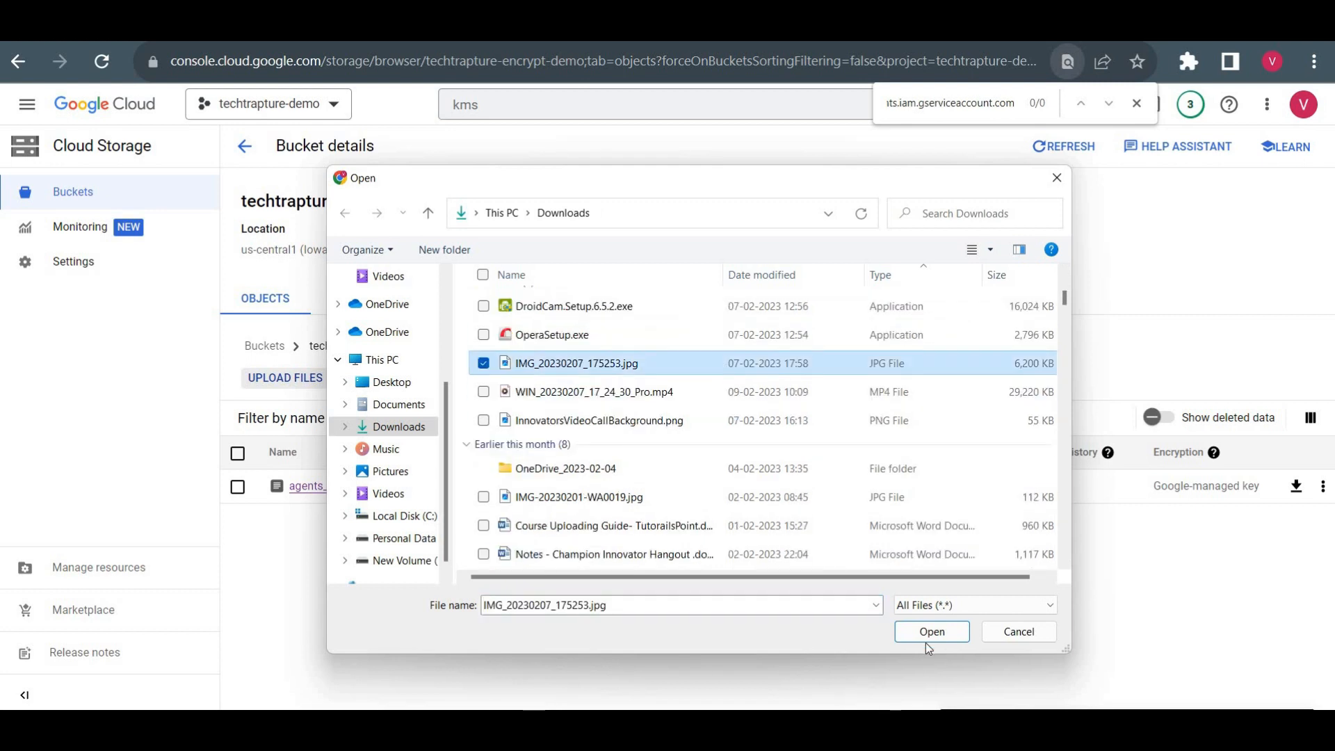
left_click(920, 633)
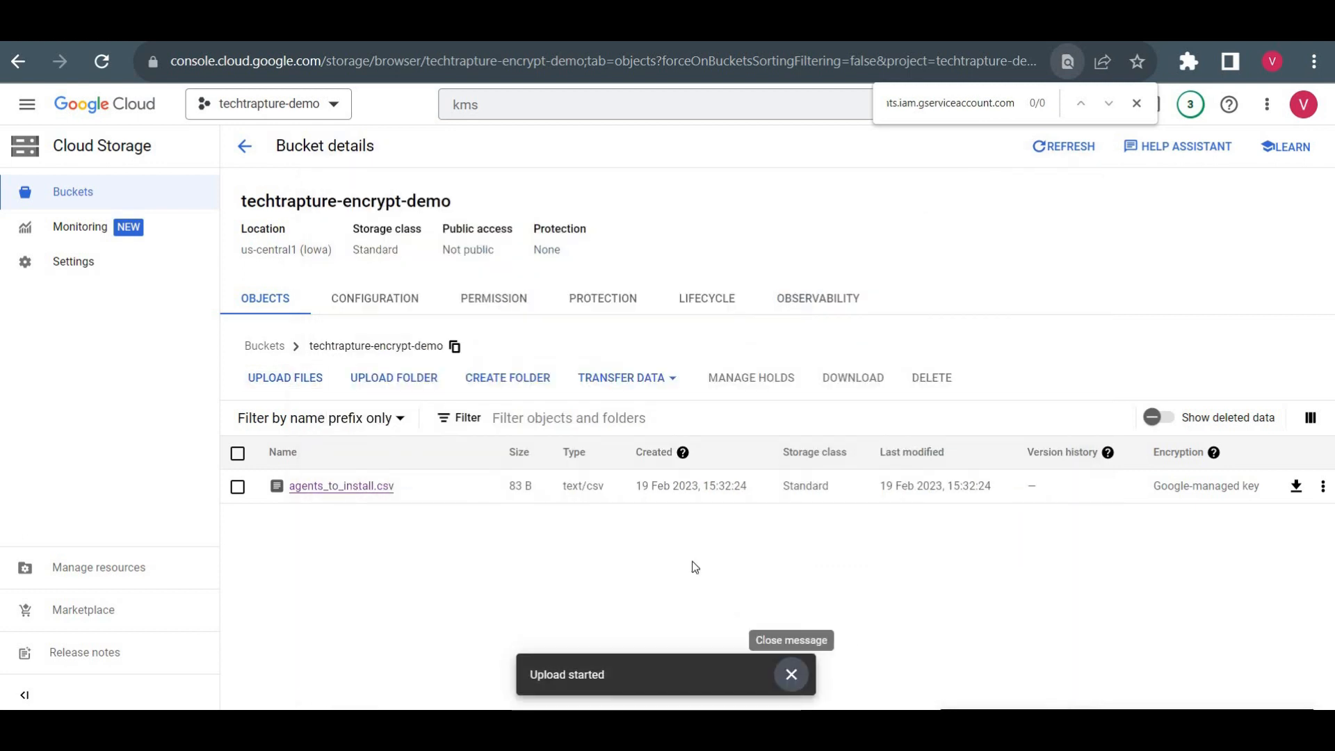
left_click(1085, 151)
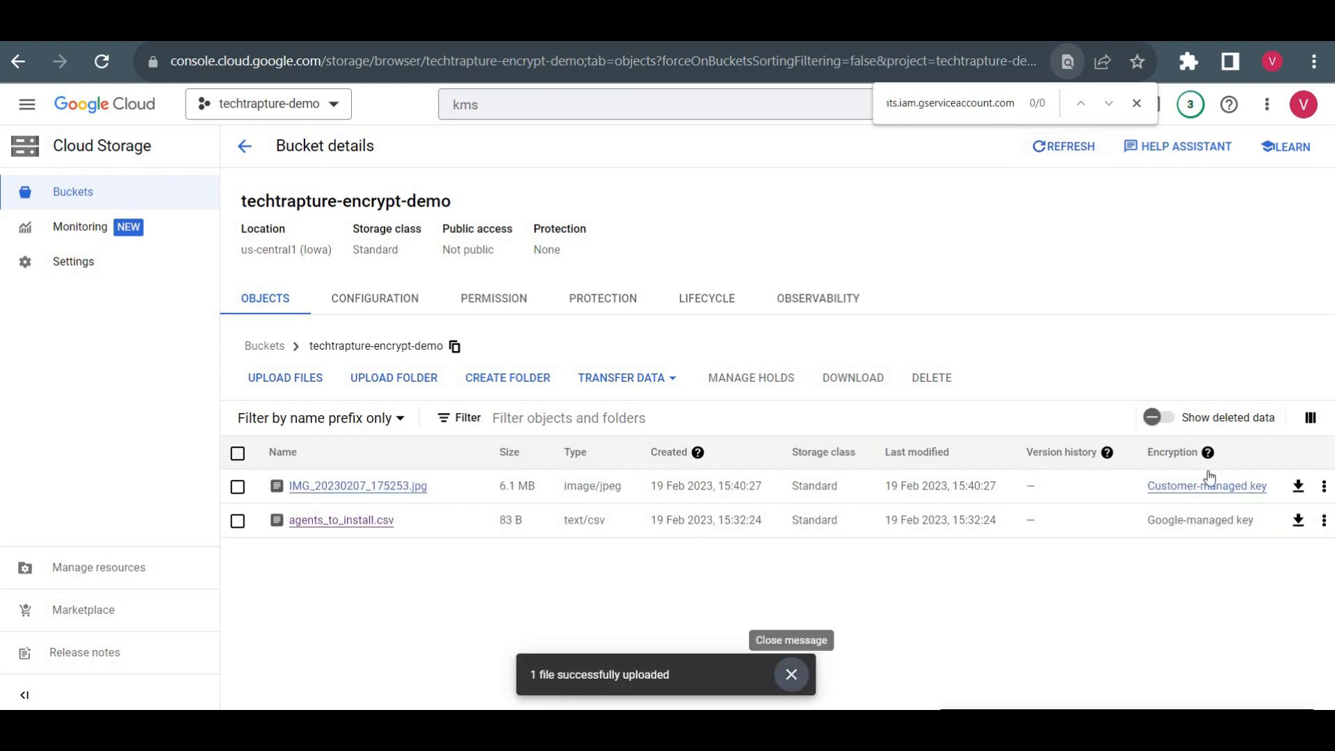
Dismiss the upload notification and compare the encryption of the uploaded image with that of agents_to_install.csv
left_click(792, 675)
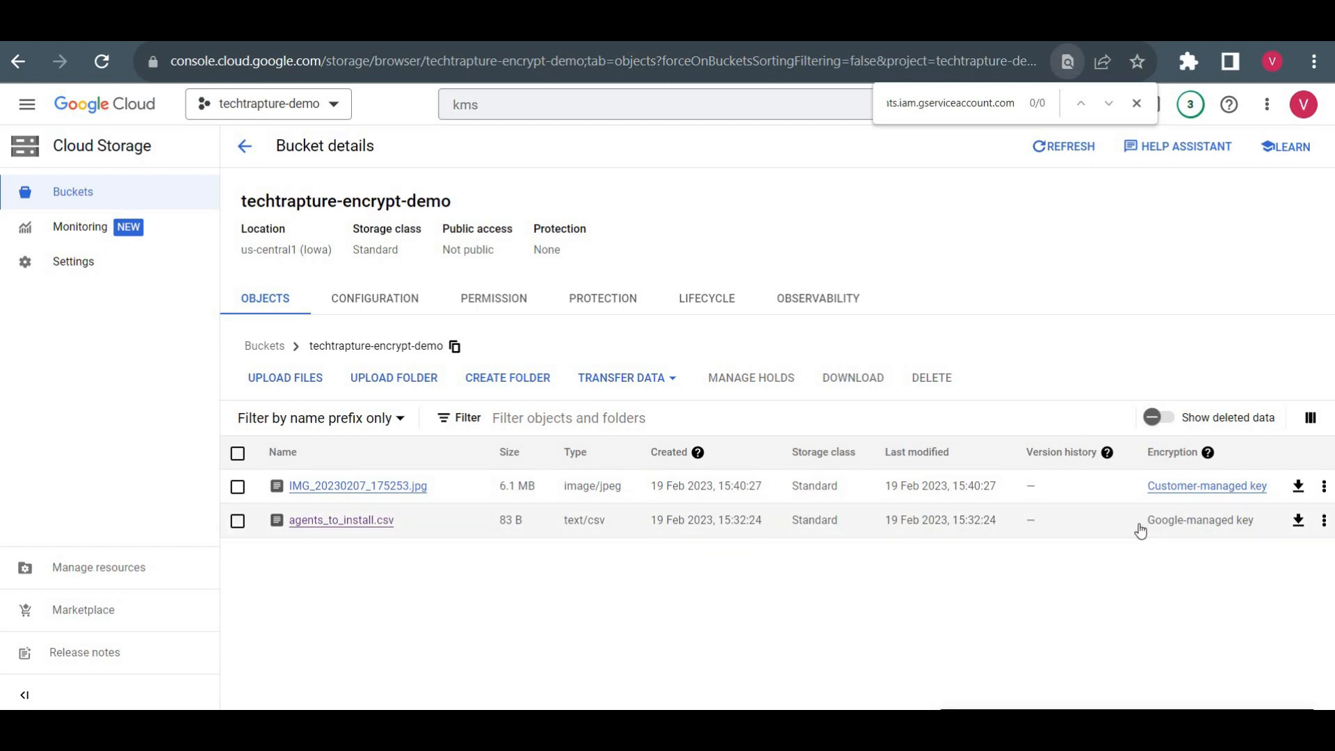
left_click_drag(1140, 530, 1257, 531)
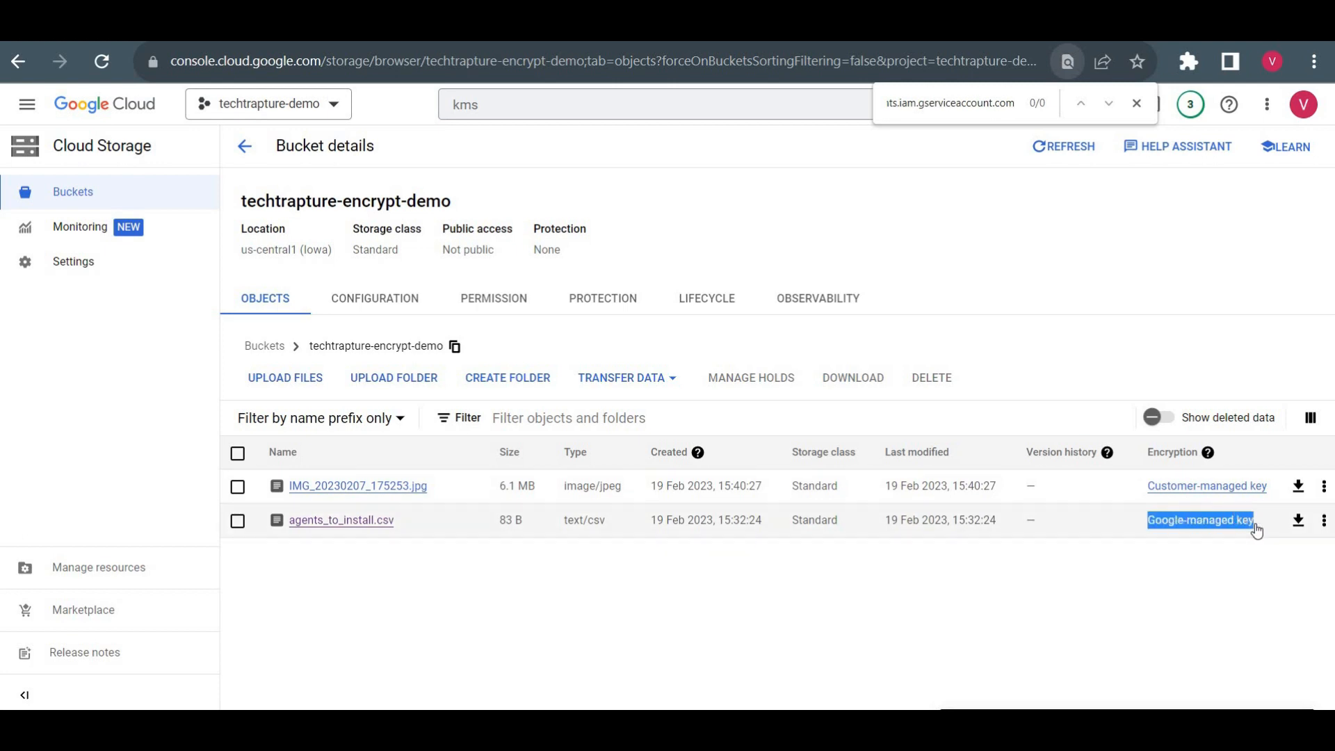
left_click(1171, 566)
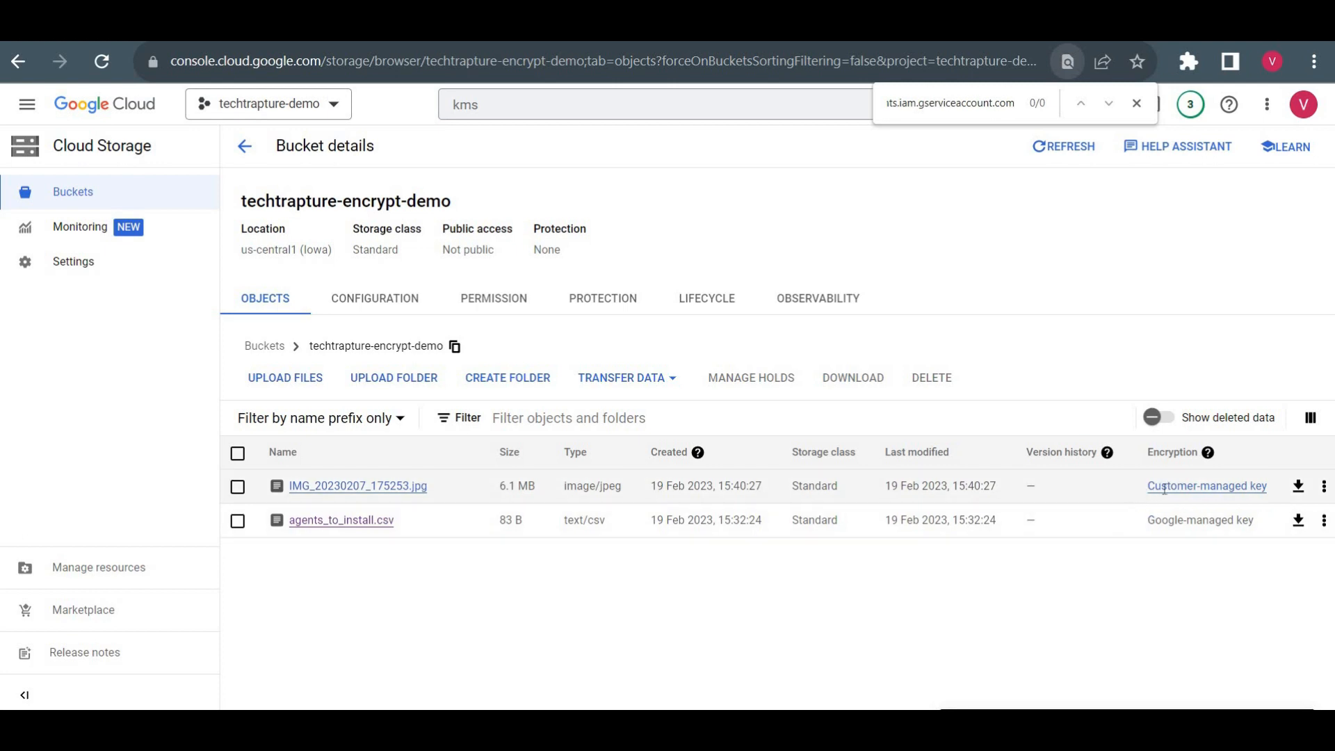
left_click_drag(1281, 495, 1222, 546)
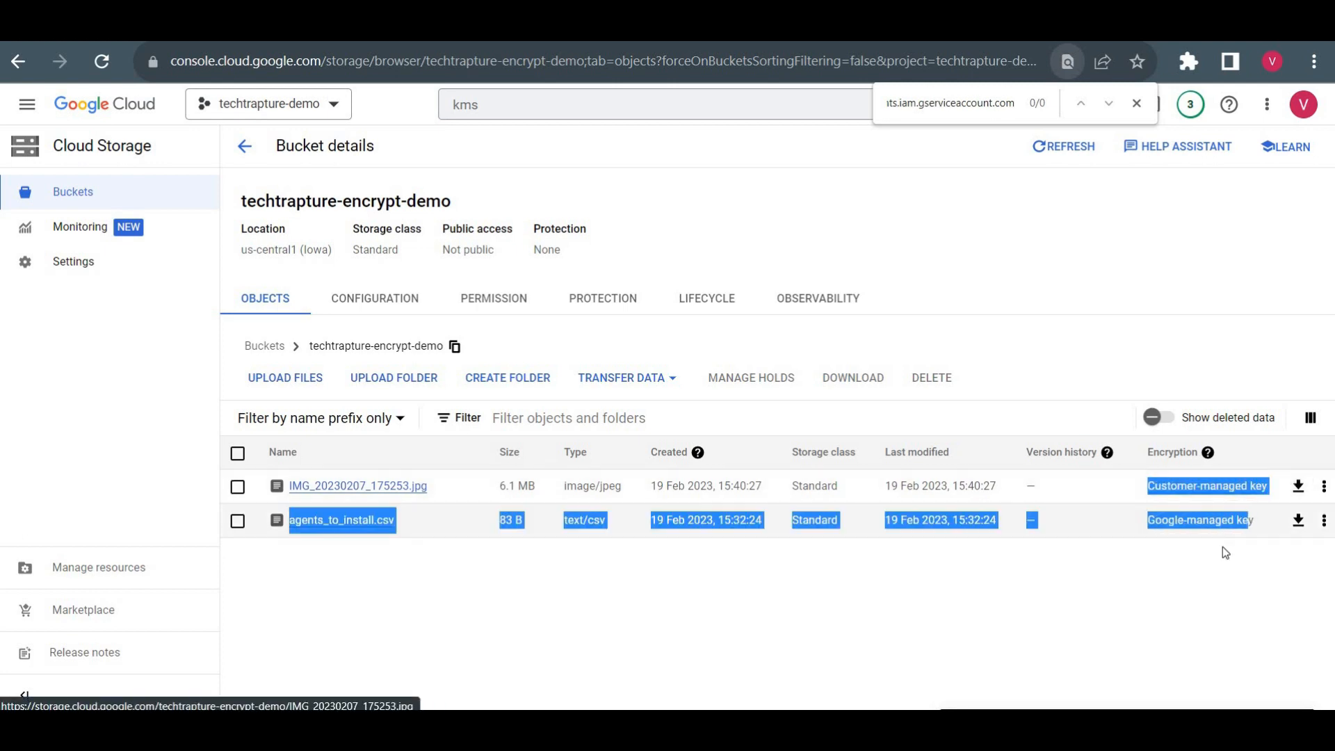
left_click(1221, 514)
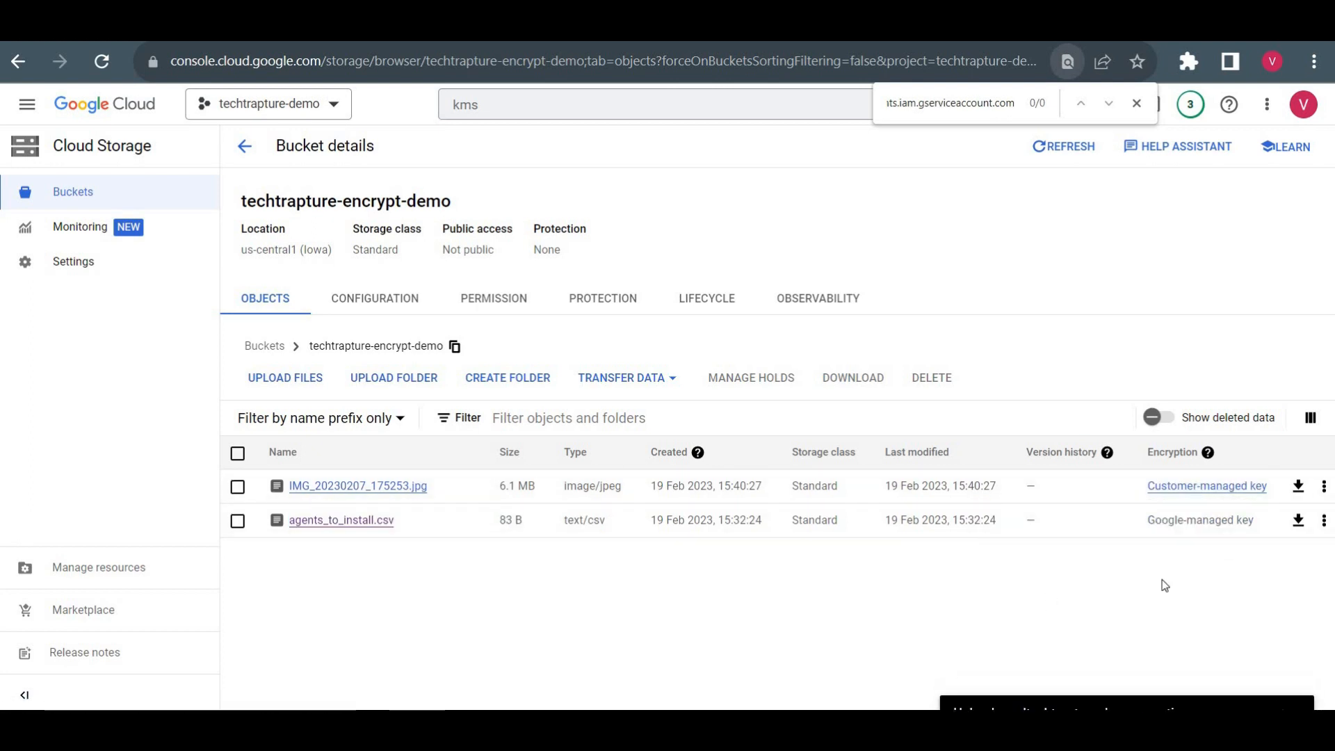
Check the encryption type and key in the details of IMG_20230207_175253.jpg and view the image through its authenticated URL
left_click(416, 488)
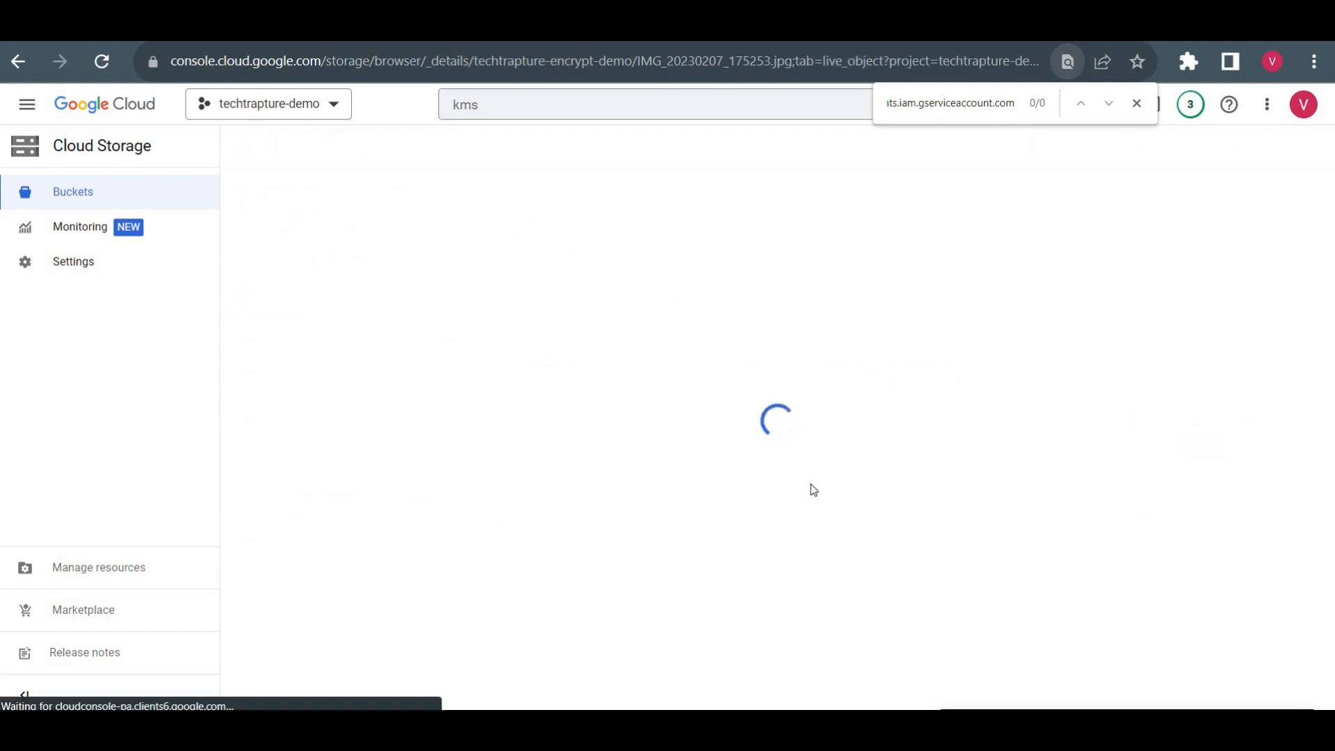
scroll(1067, 455, "down", 2)
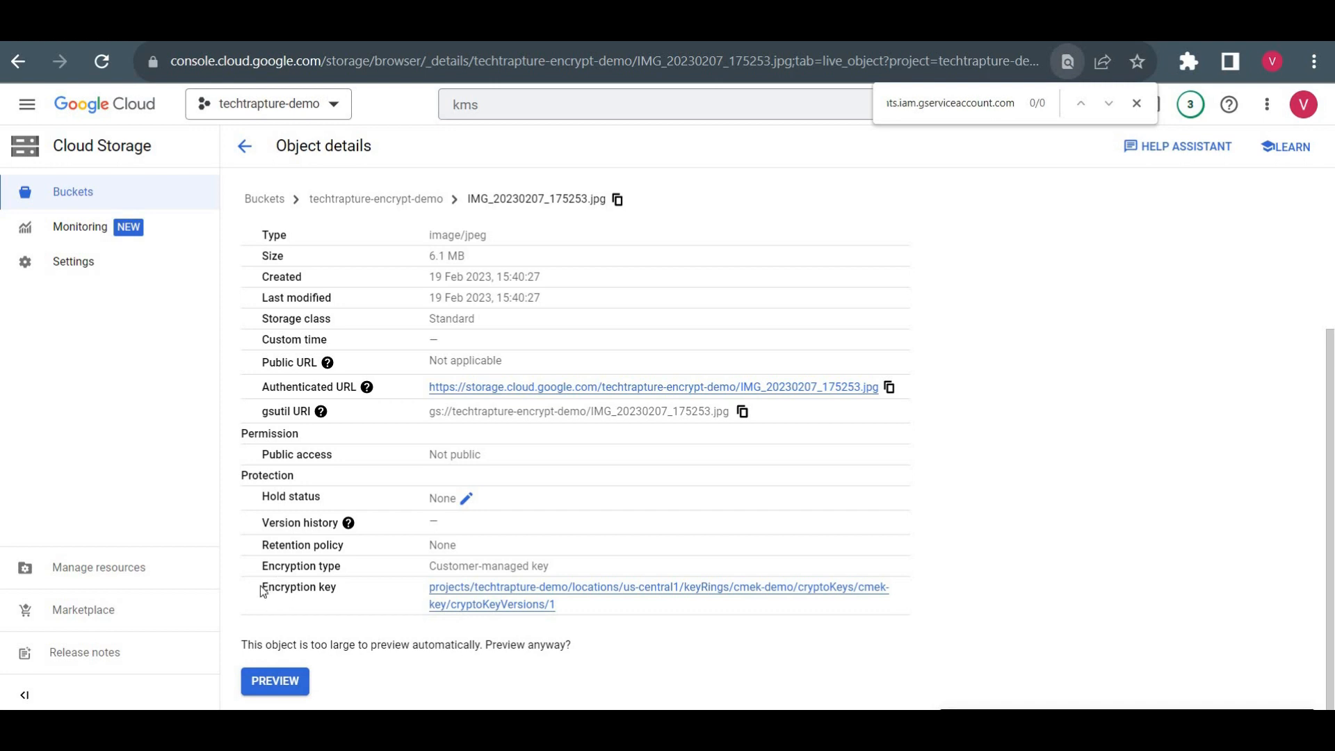
left_click_drag(437, 602, 791, 634)
left_click(792, 635)
left_click_drag(563, 605, 552, 606)
left_click(707, 653)
triple_click(473, 560)
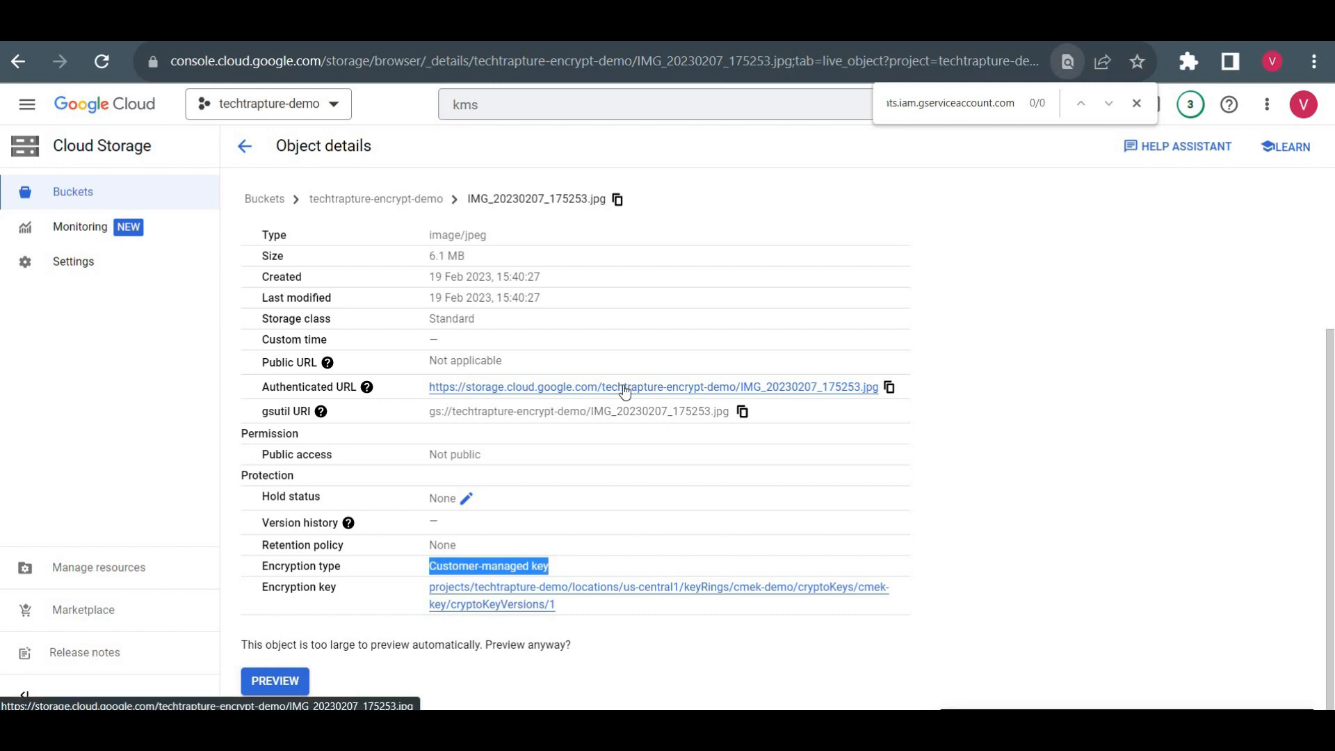
left_click(795, 385)
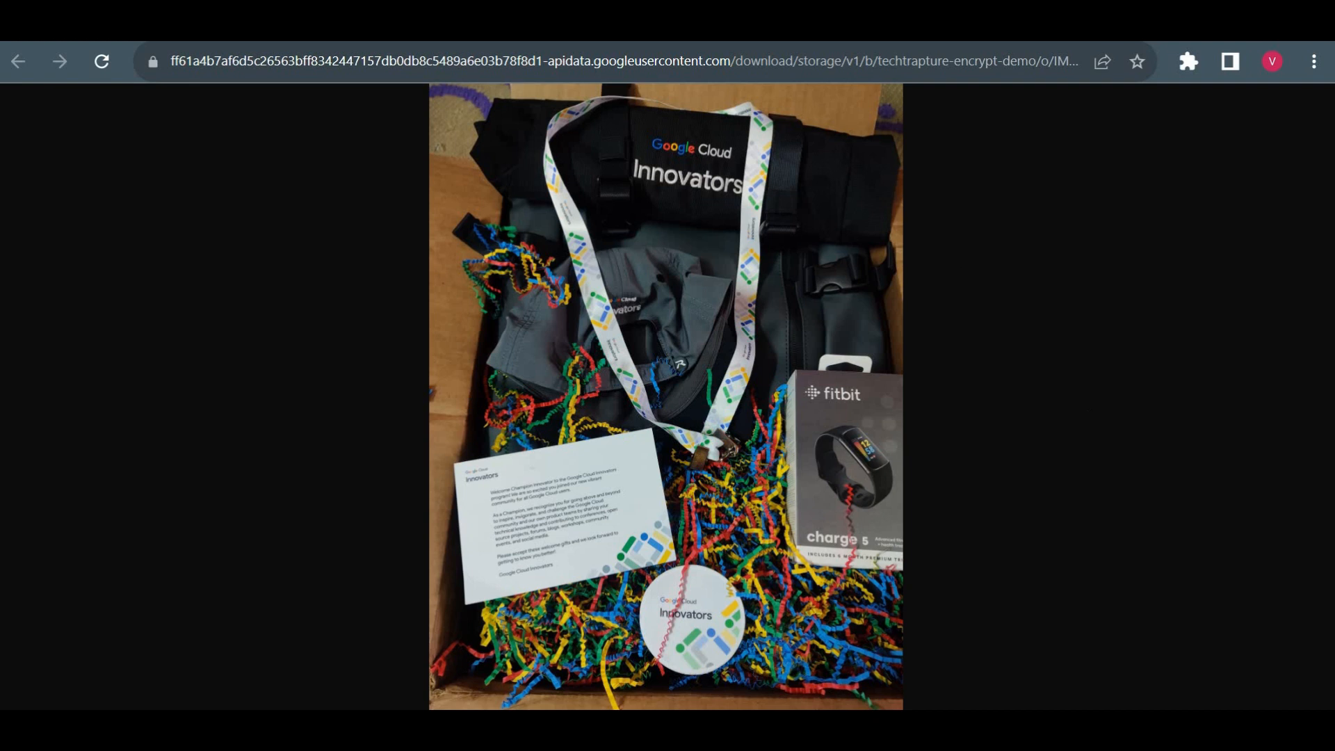
Disable version 1 of cmek-key in the cmek-demo key ring
left_click(695, 21)
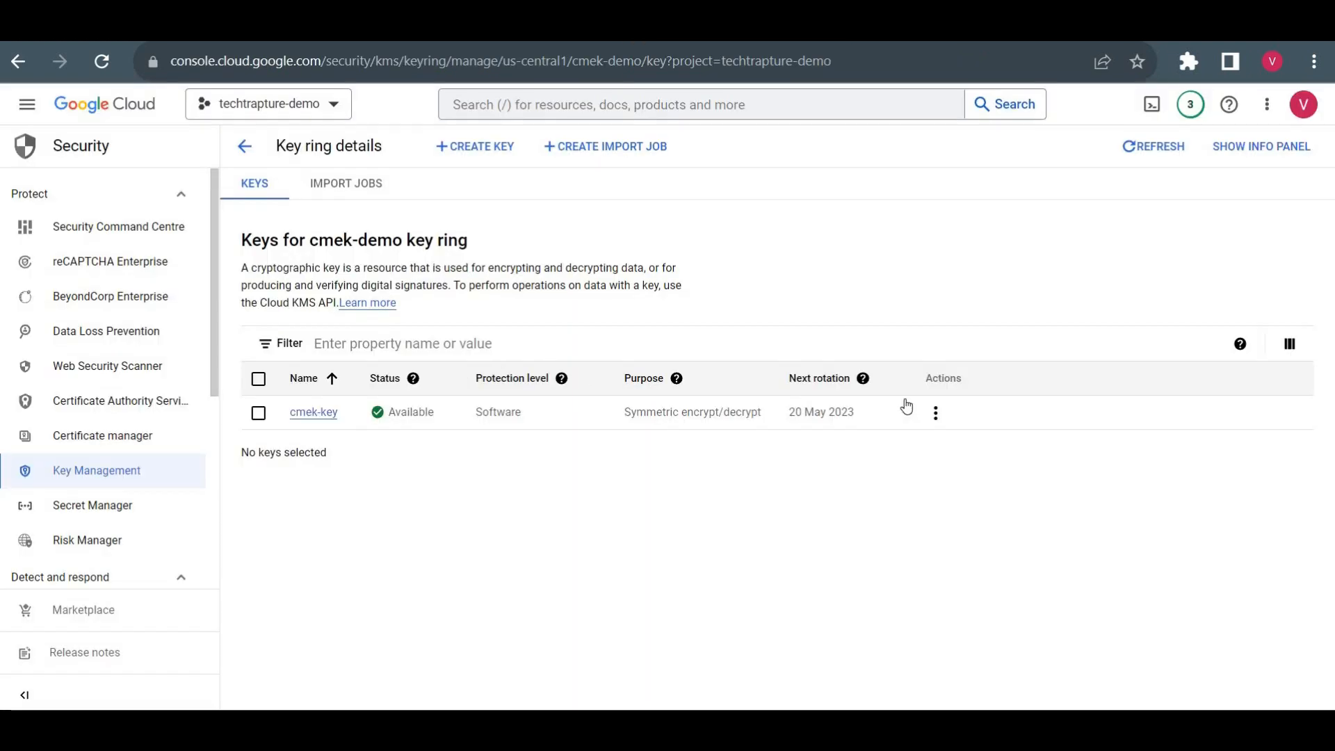
left_click(317, 414)
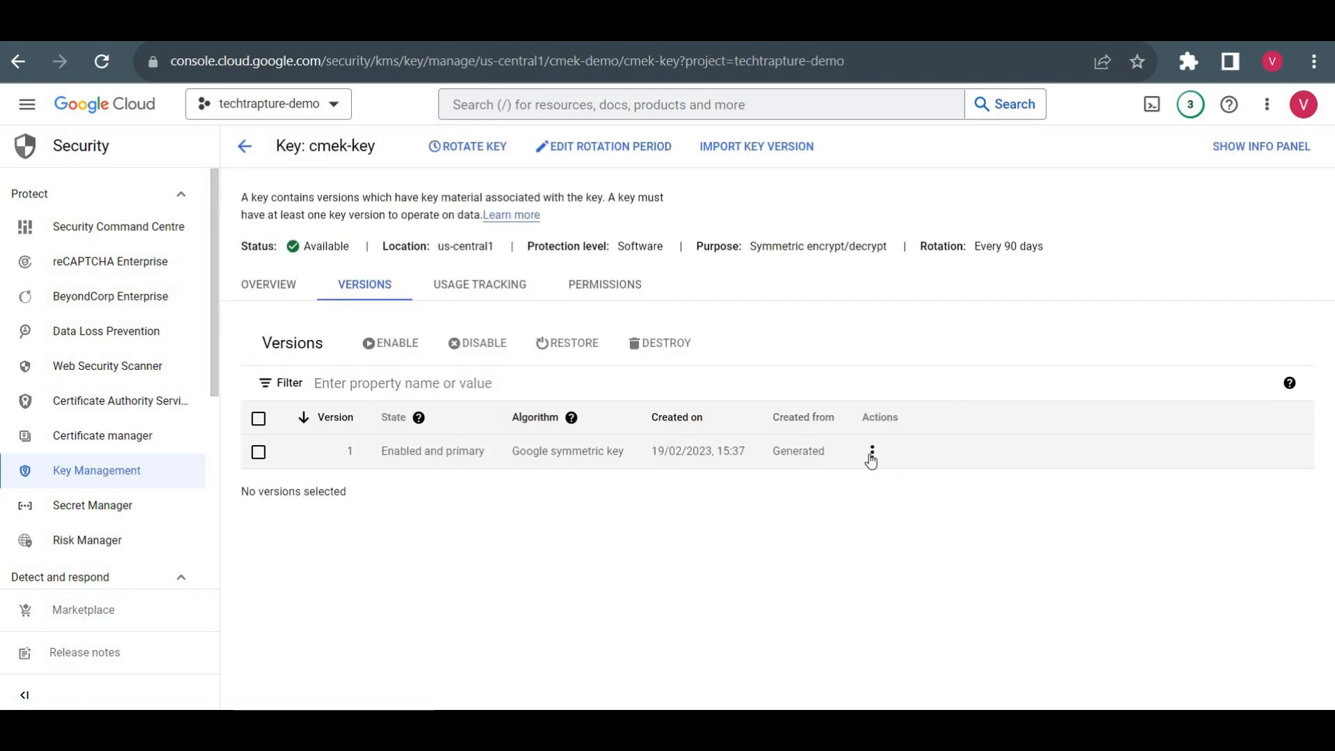
left_click(872, 456)
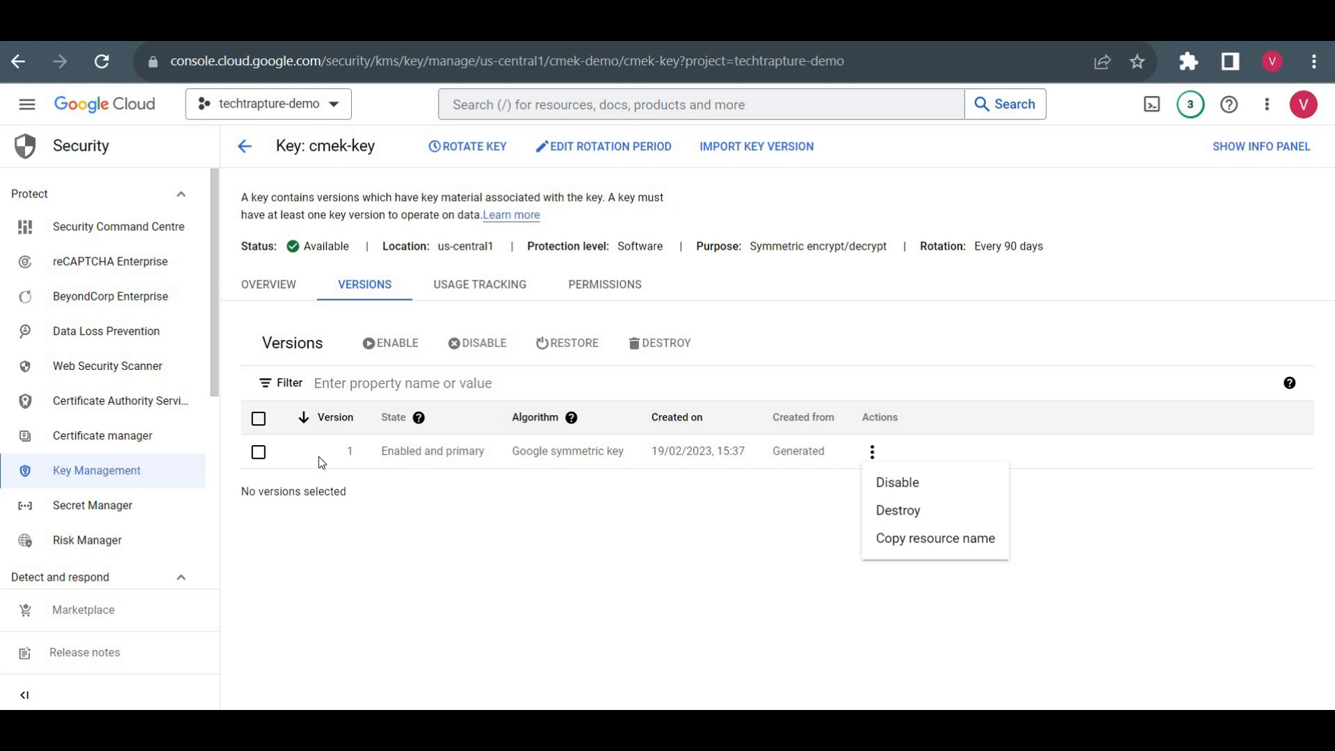
left_click(503, 488)
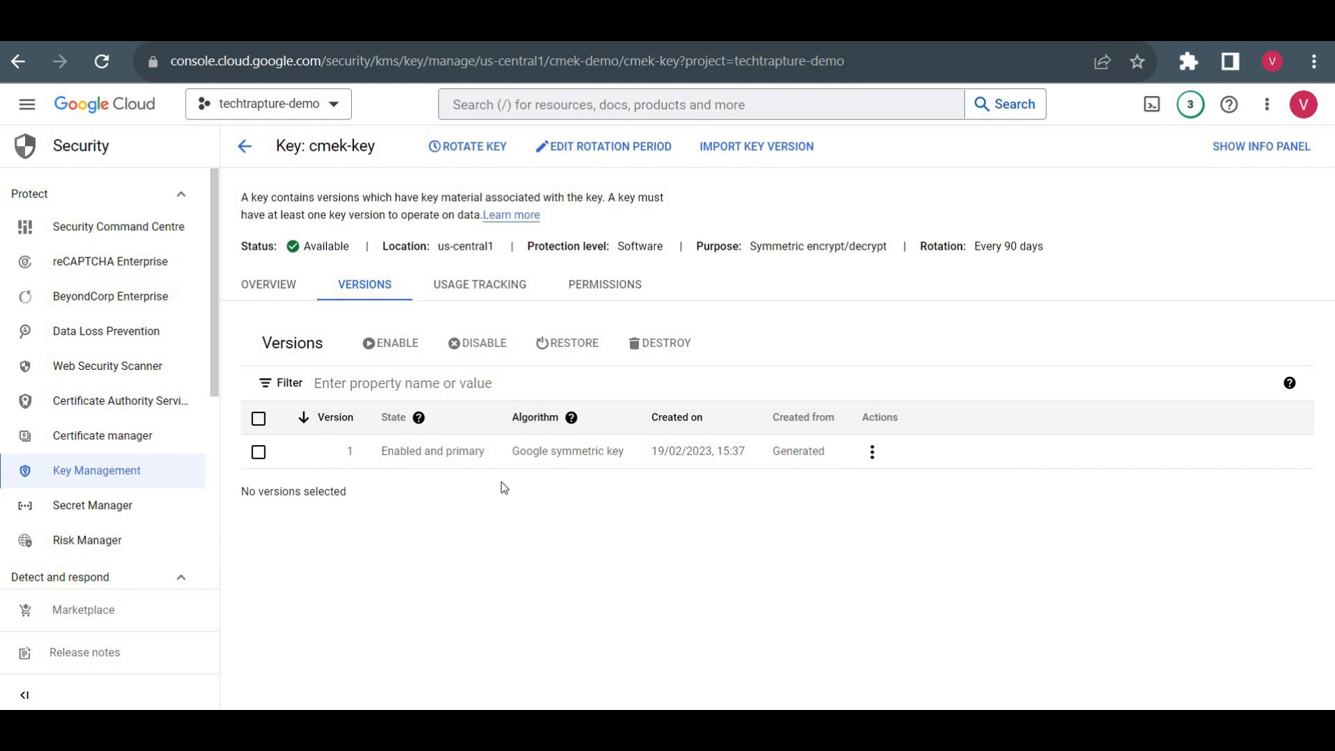
left_click(871, 453)
left_click(893, 484)
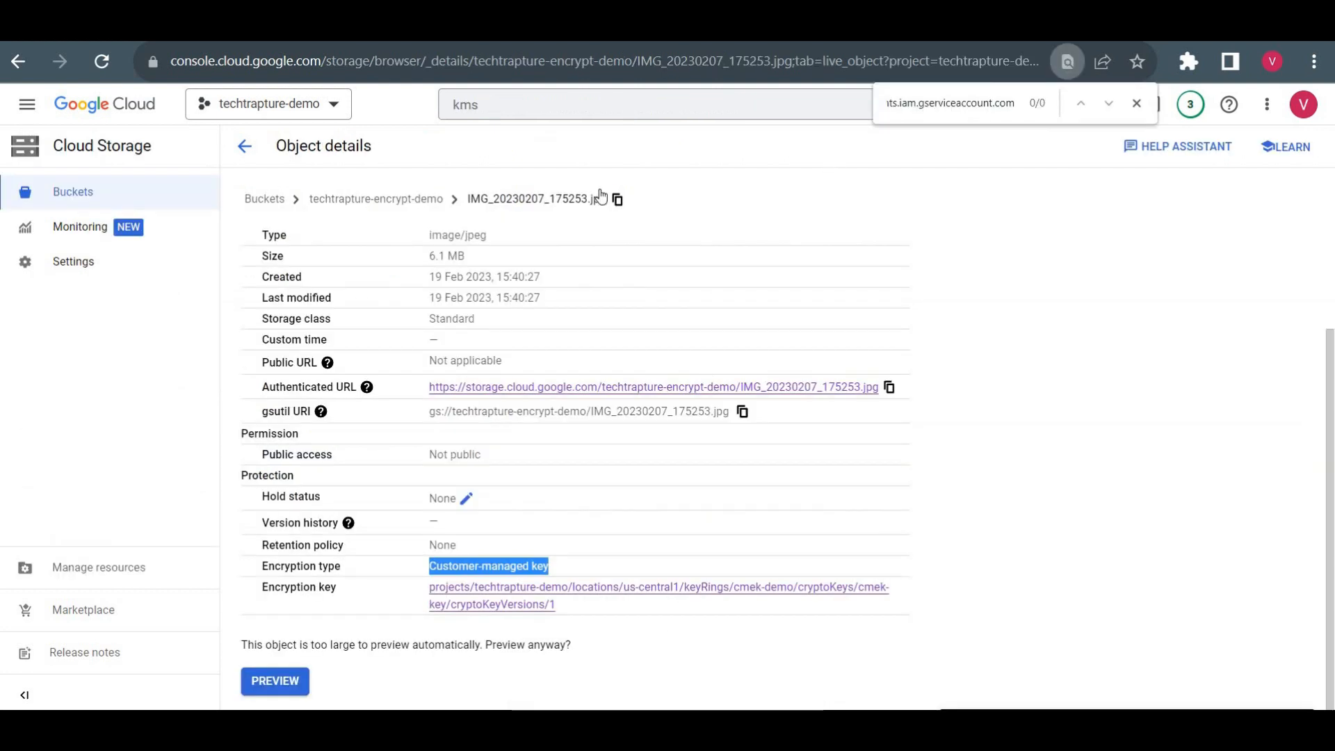
Reload the image's object details, retry its authenticated URL with the key version disabled, and return to the bucket
left_click(104, 61)
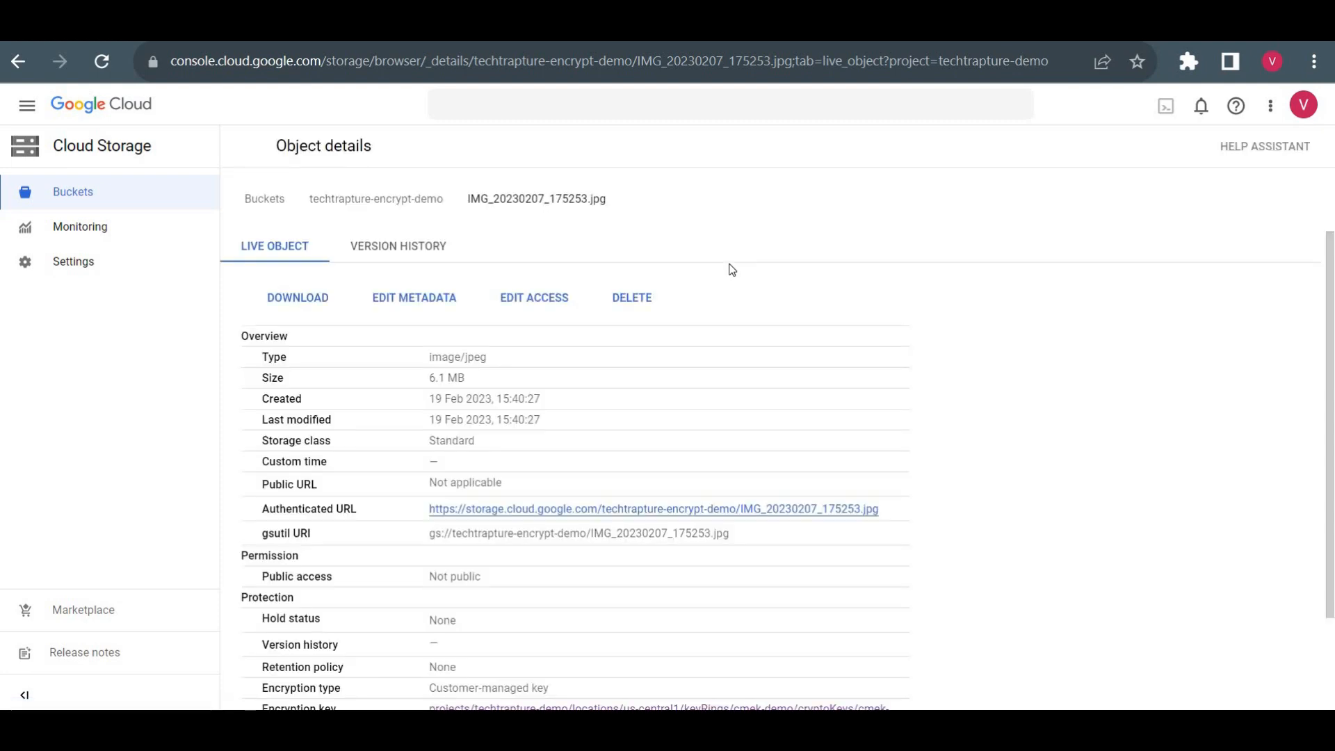
left_click(773, 515)
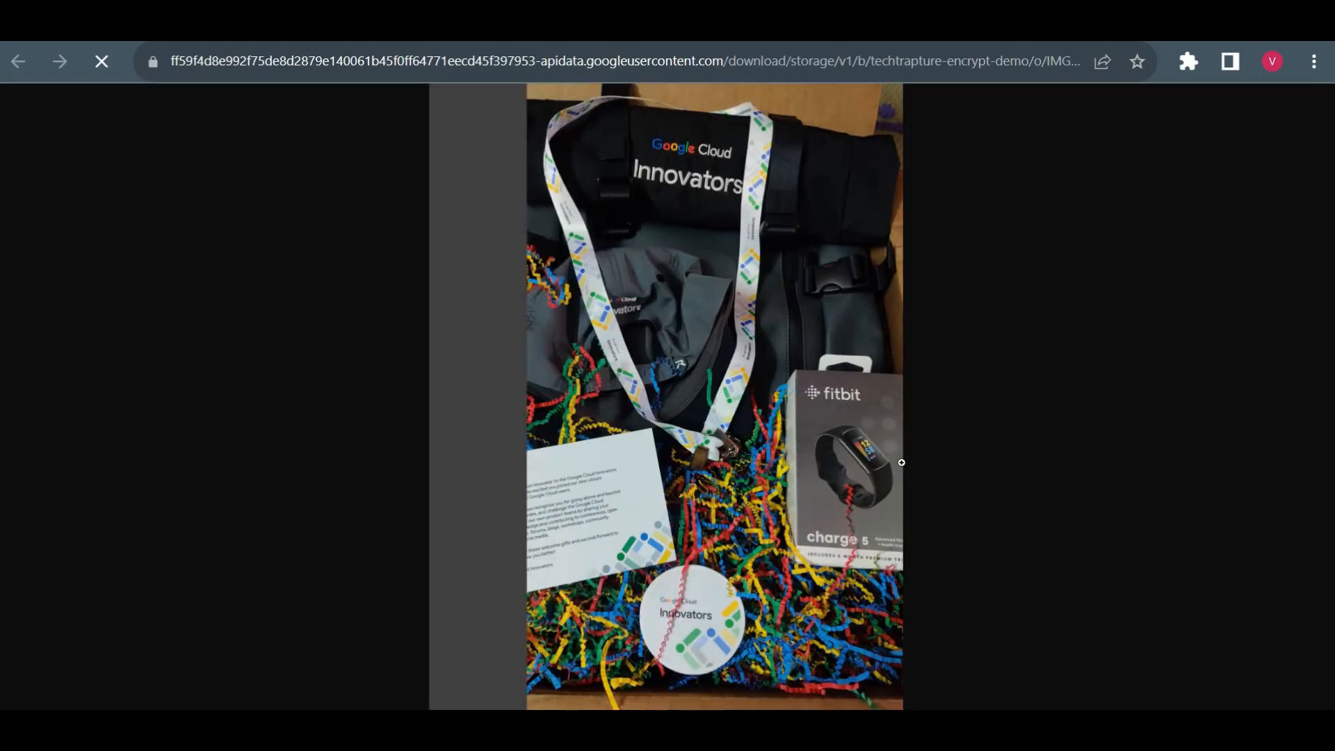
key("ctrl+w")
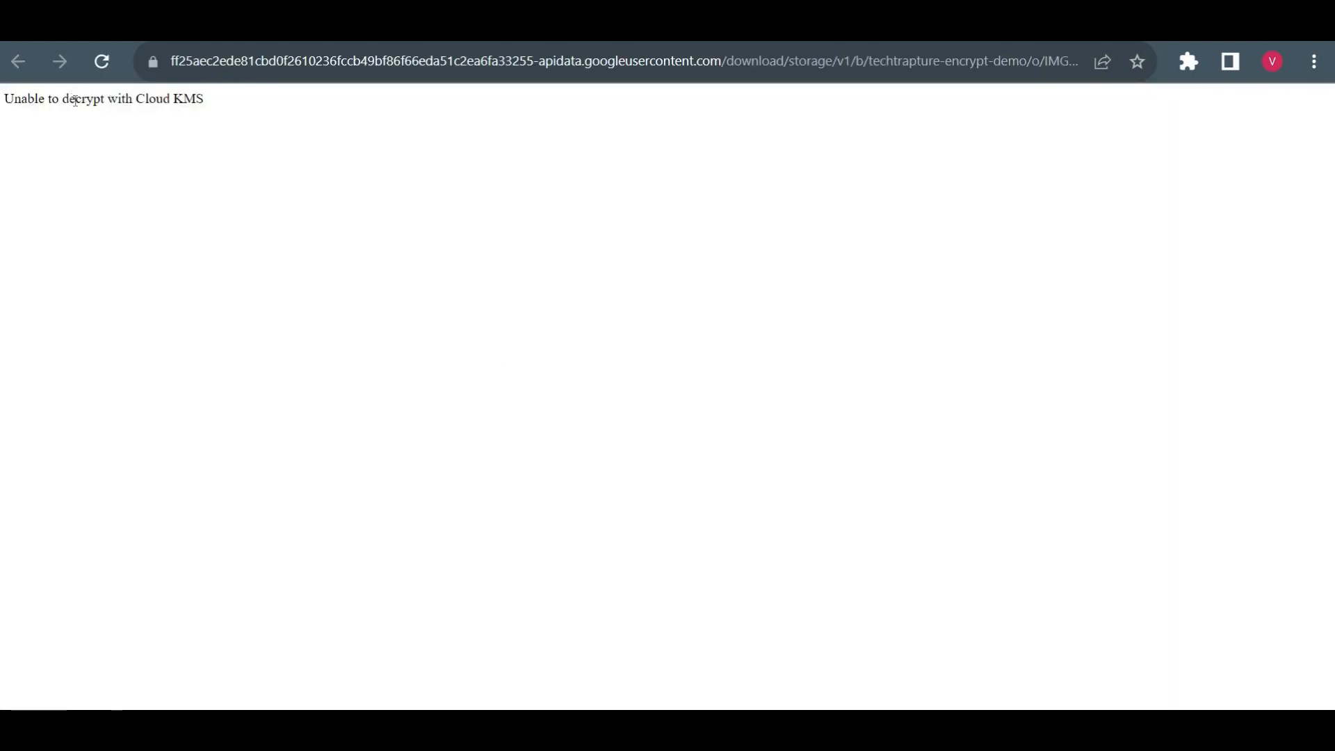
triple_click(75, 101)
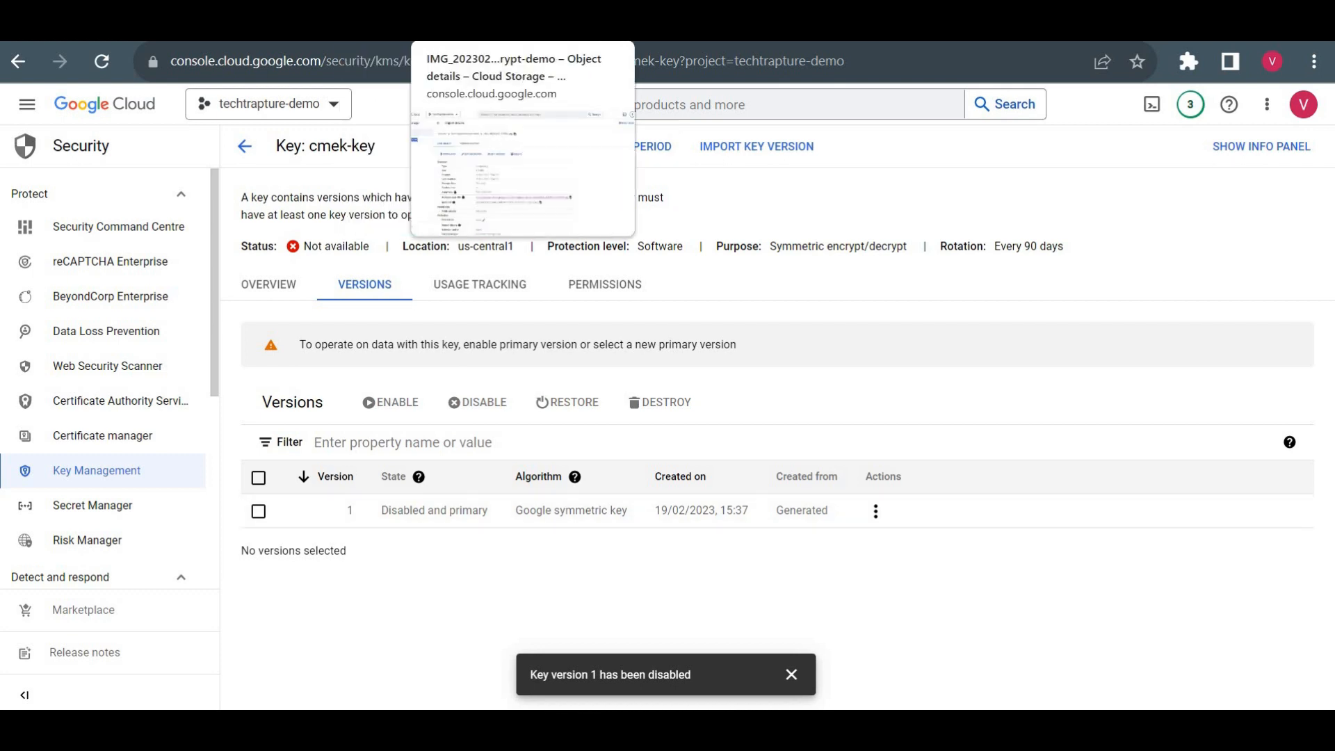
left_click(473, 33)
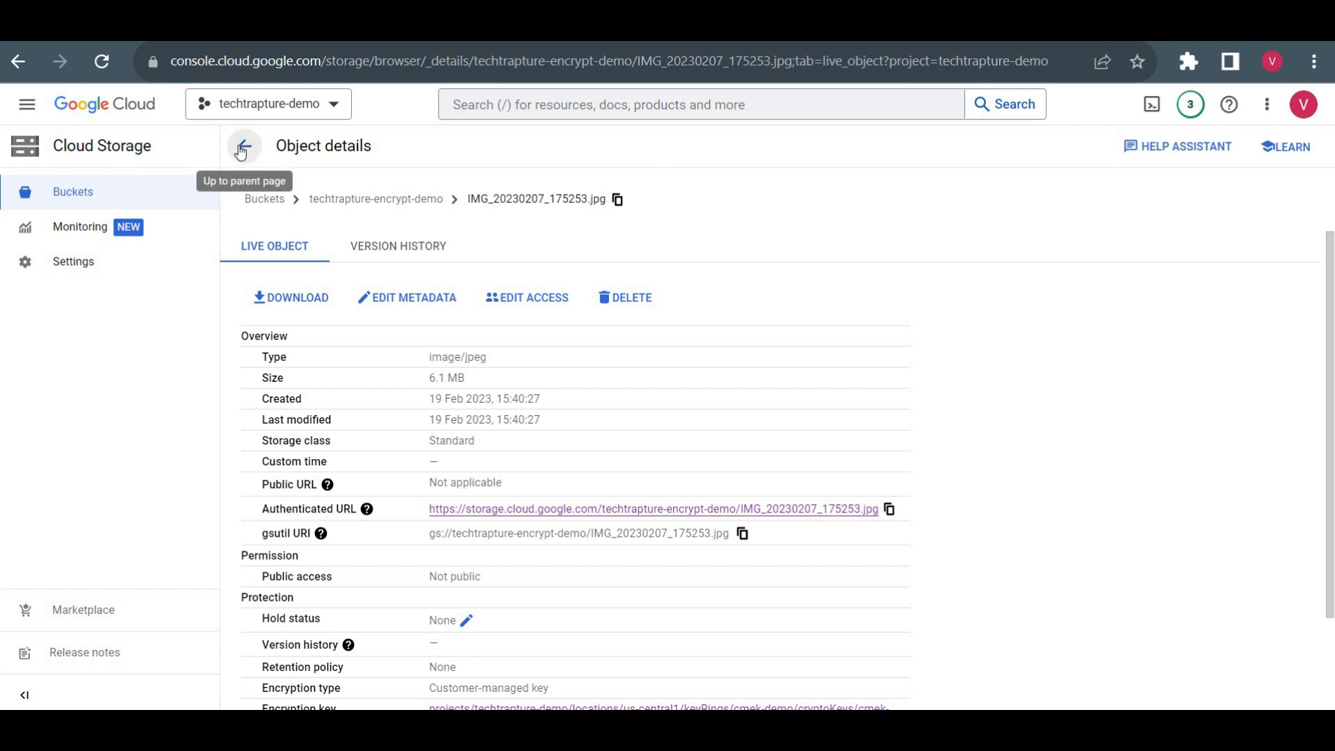
left_click(379, 200)
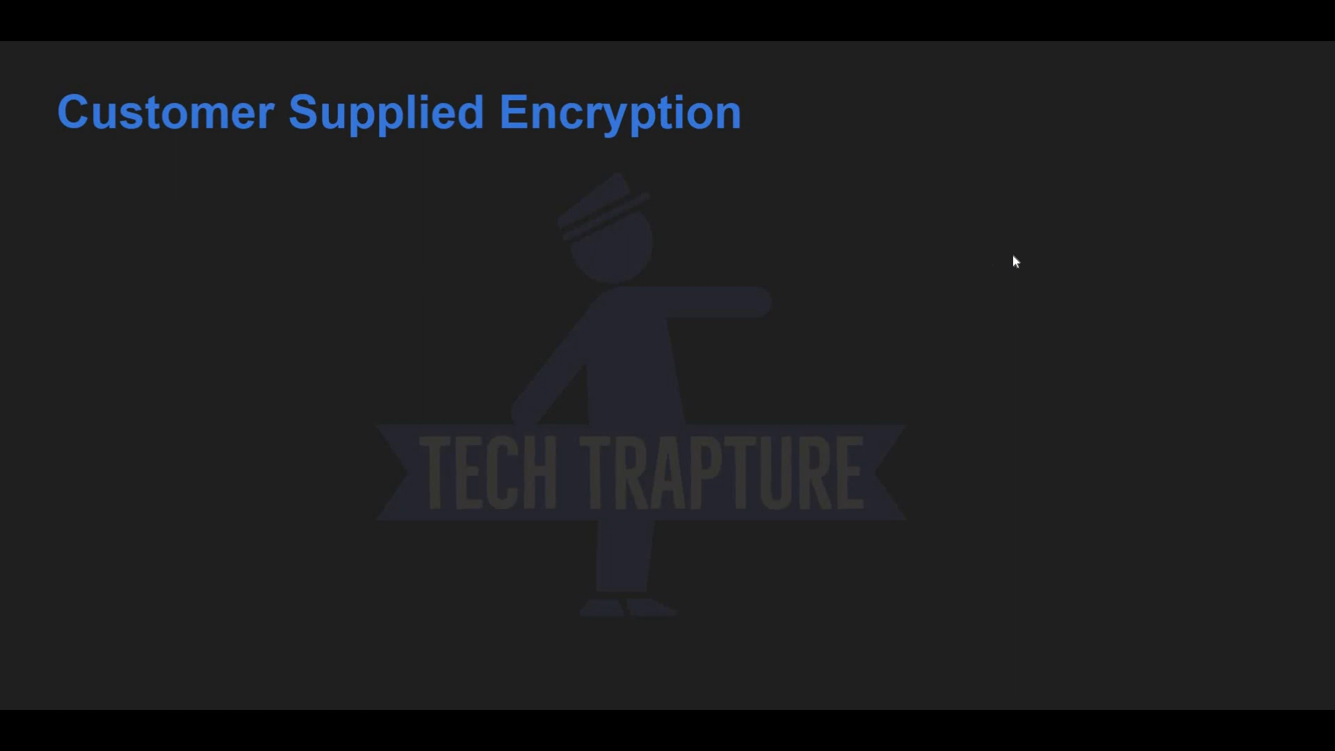
left_click(1013, 255)
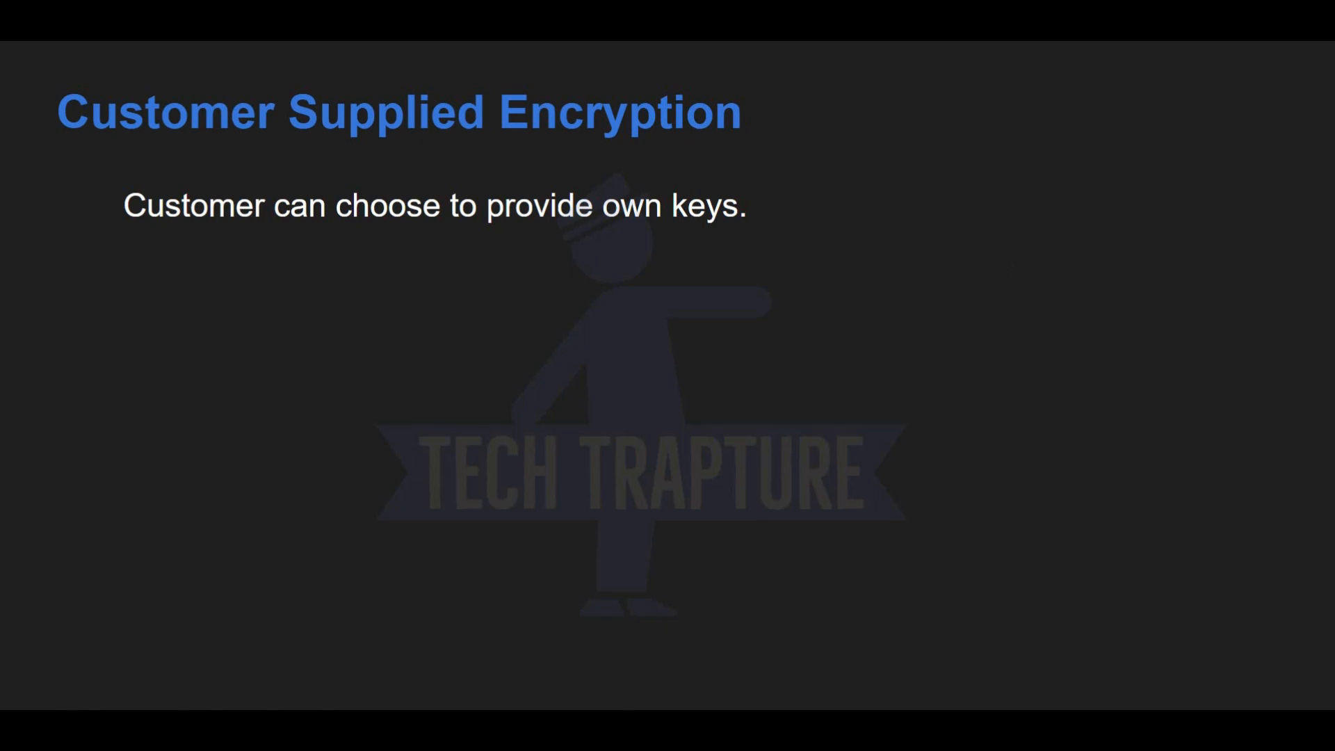
left_click(1013, 265)
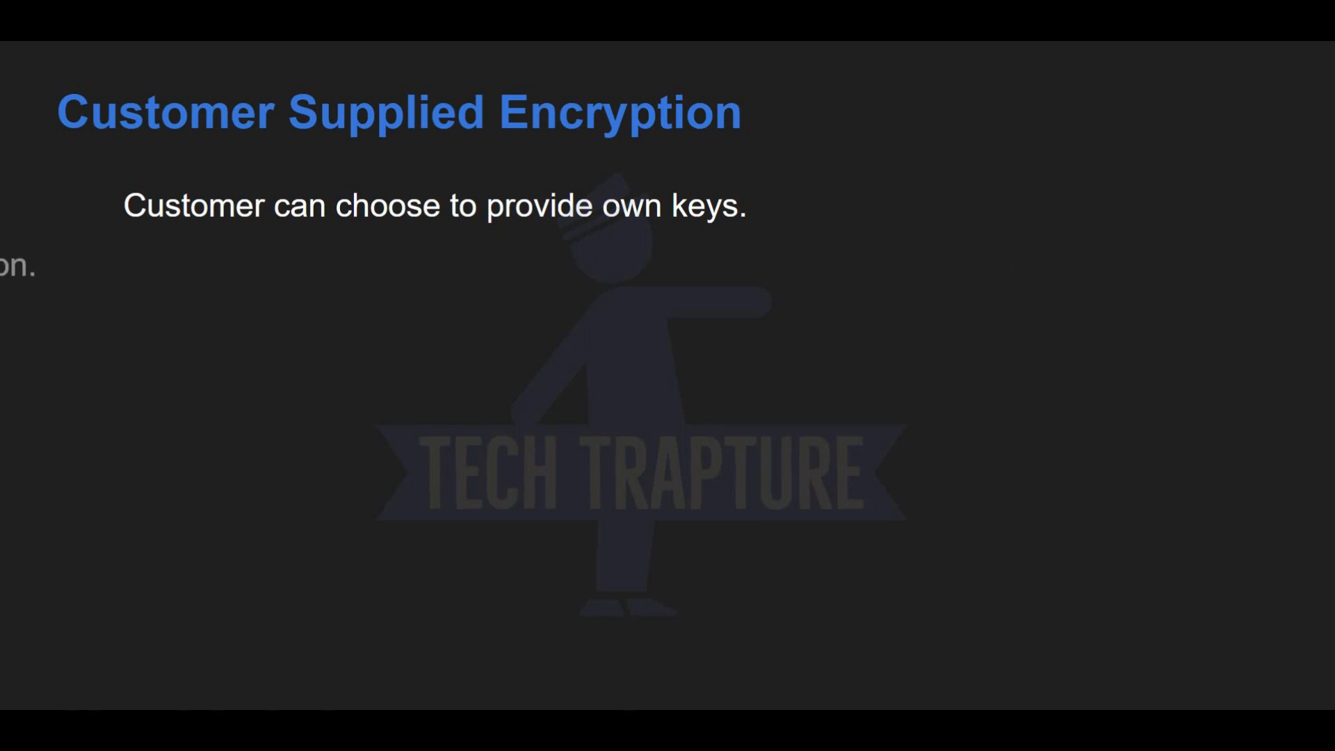